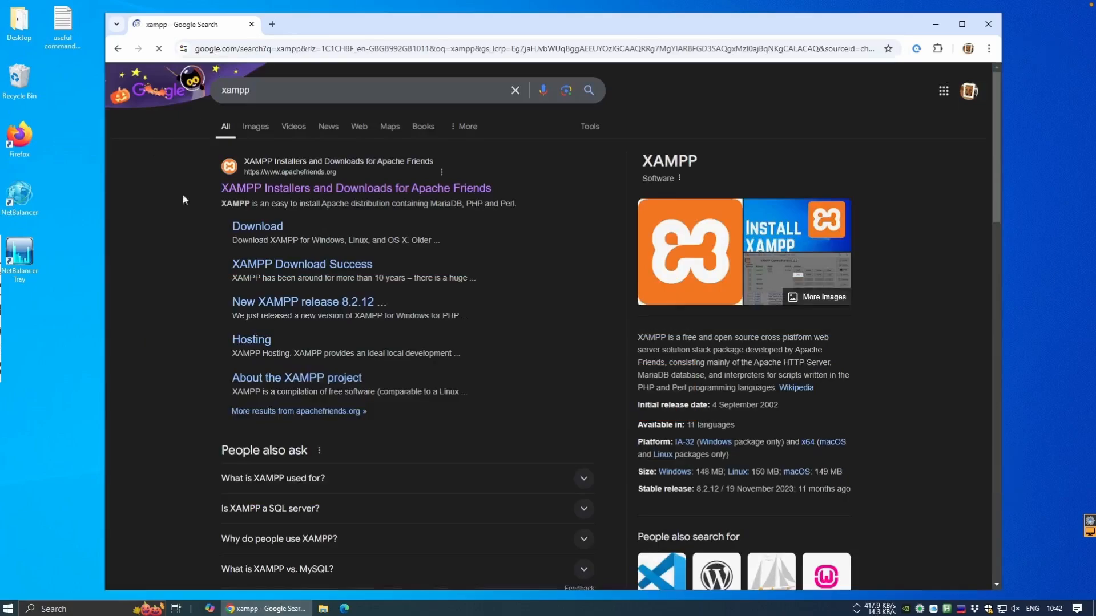
From apachefriends.org, start downloading the XAMPP for Windows installer xampp-windows-x64-8.2.12-0-VS16-installer.exe.
click(280, 192)
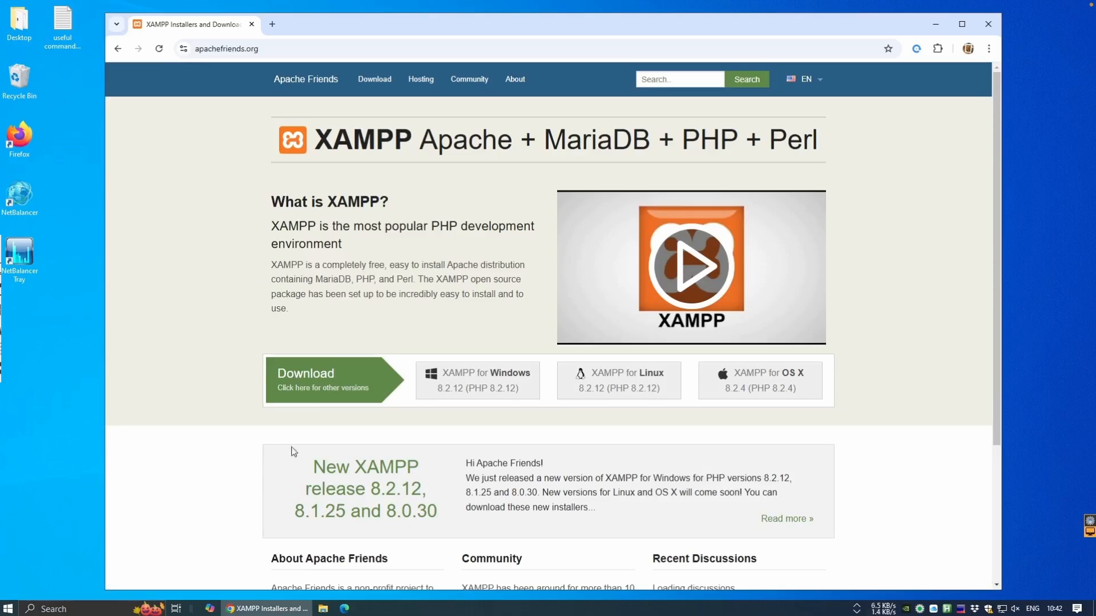
click(478, 384)
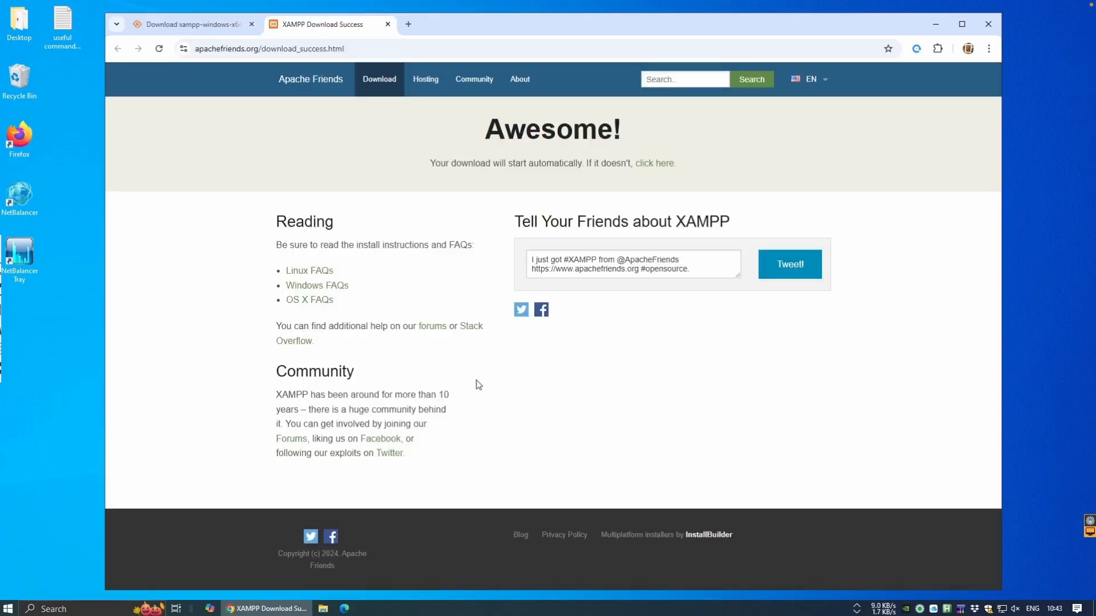
click(664, 164)
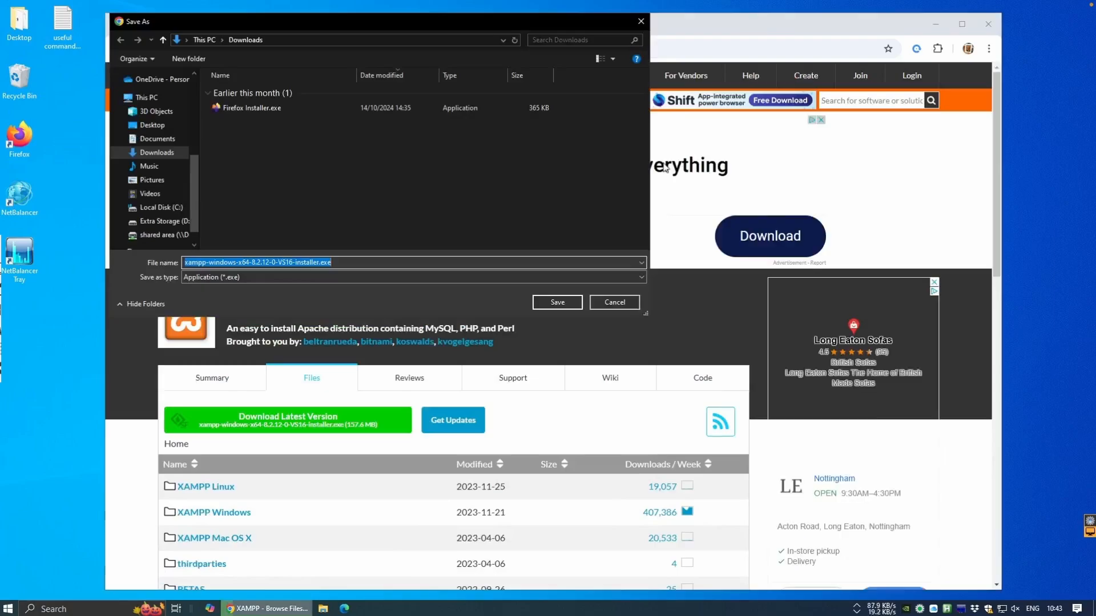
Save and launch the XAMPP installer, allowing the UAC prompt and acknowledging its warning.
click(549, 307)
click(833, 104)
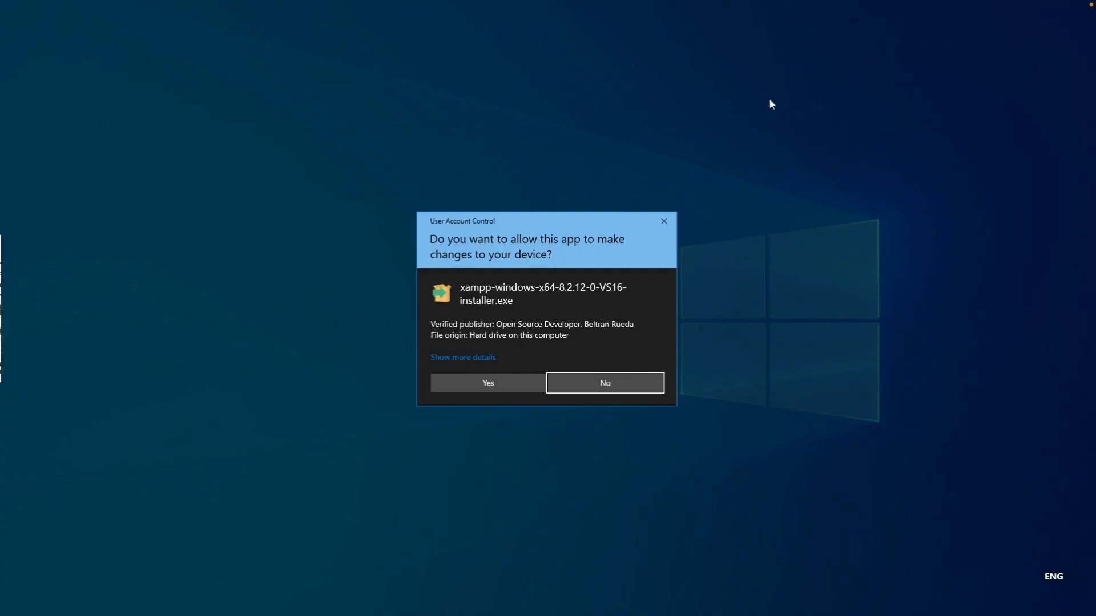
click(491, 380)
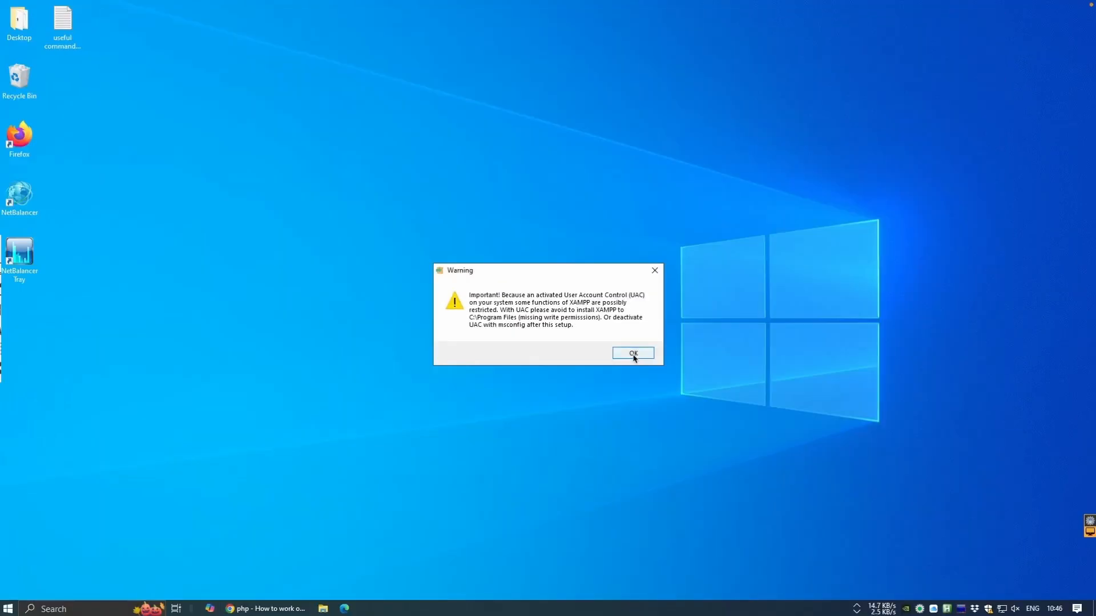
click(718, 397)
Run the setup wizard with default components, install folder C:\xampp and English language.
click(668, 523)
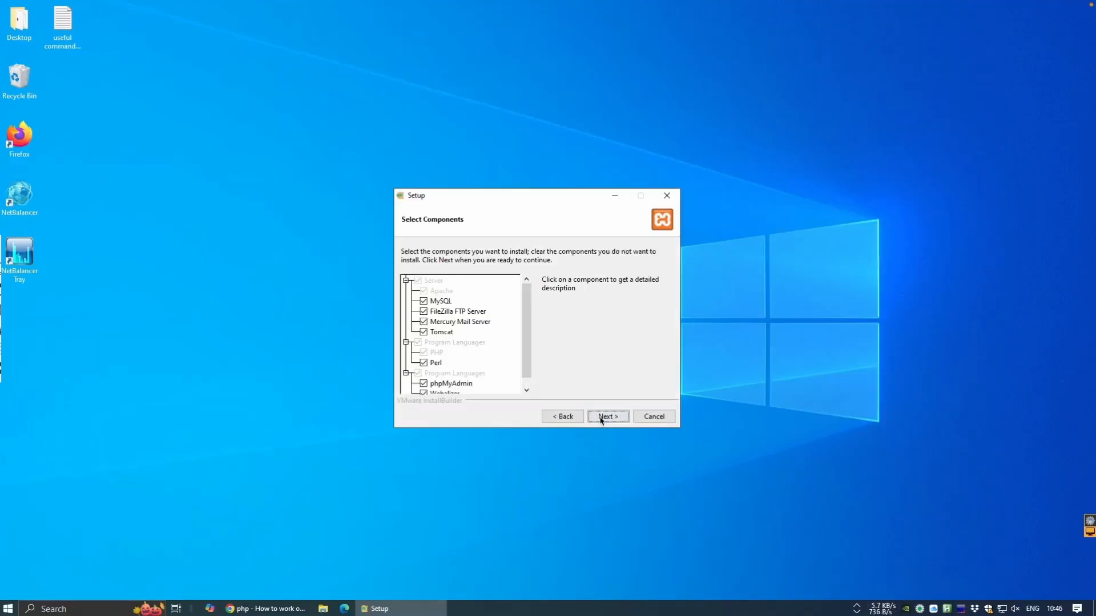
click(601, 418)
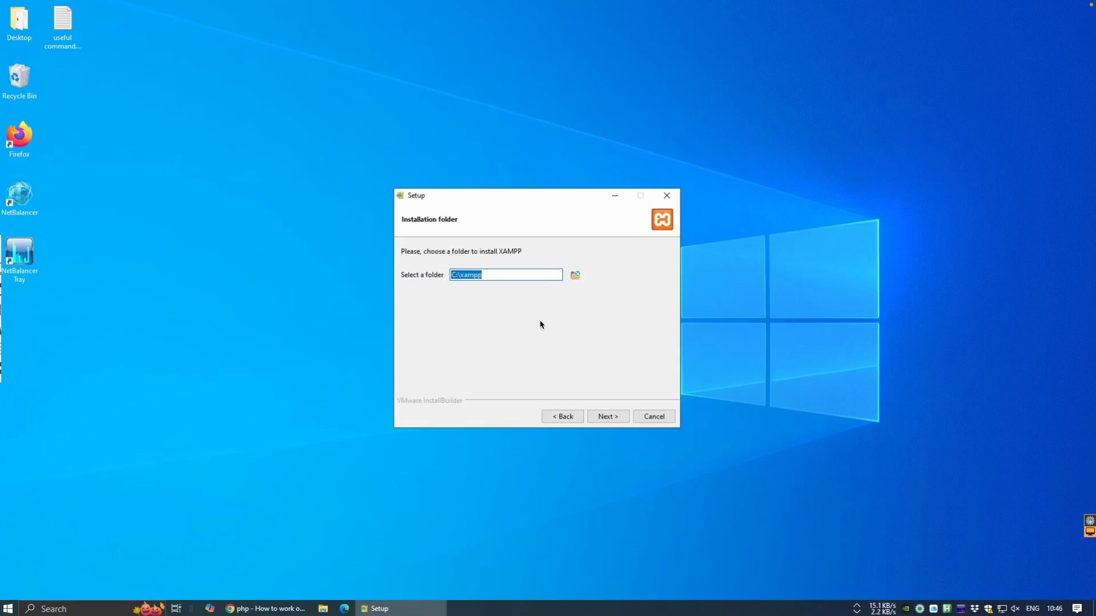
click(605, 418)
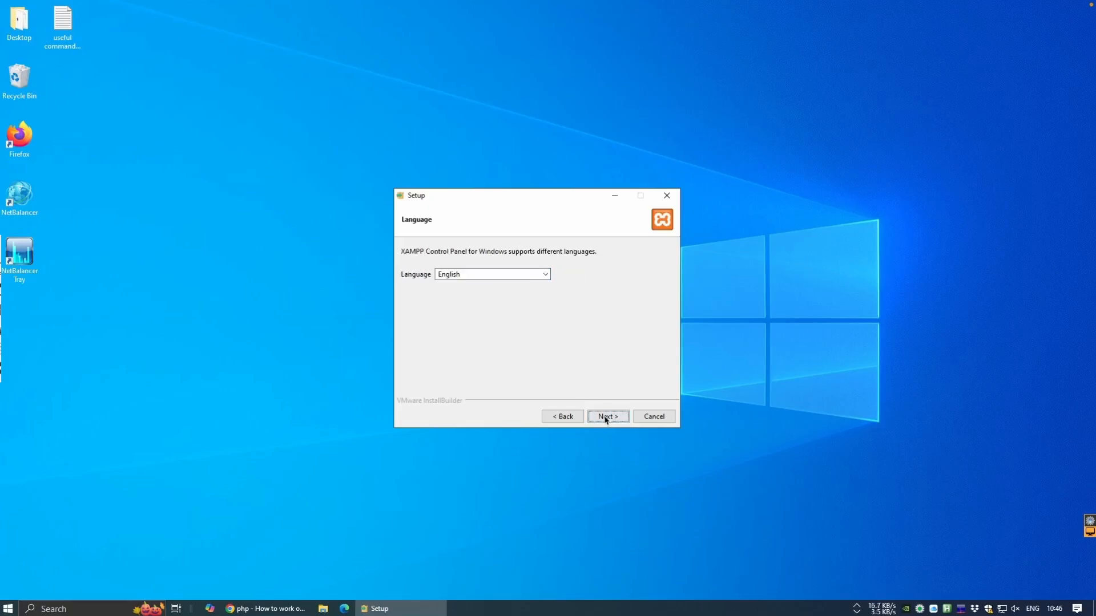
click(605, 418)
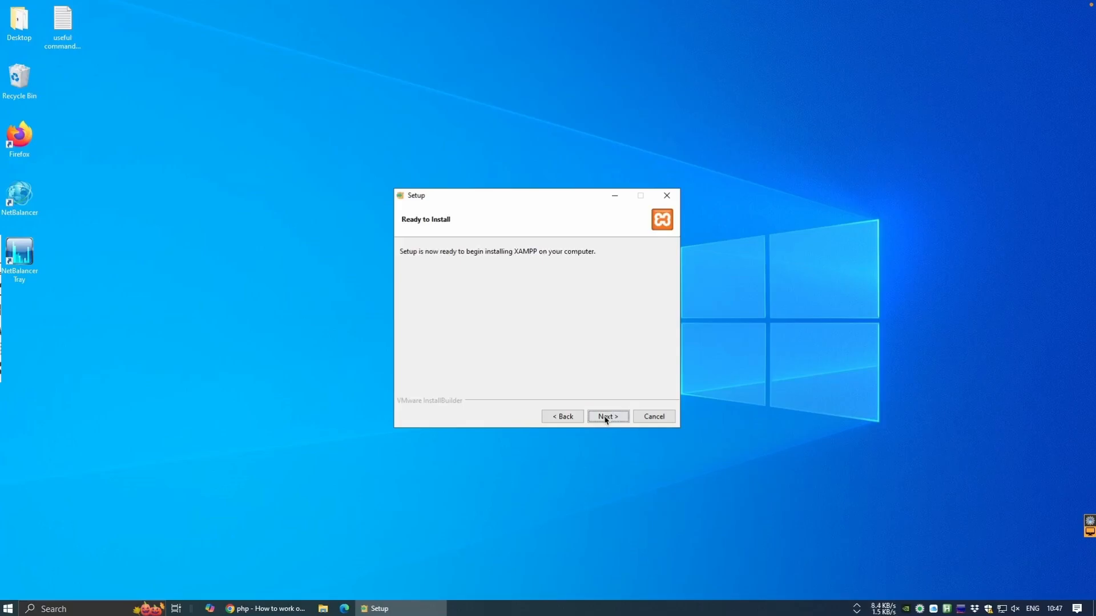
click(606, 419)
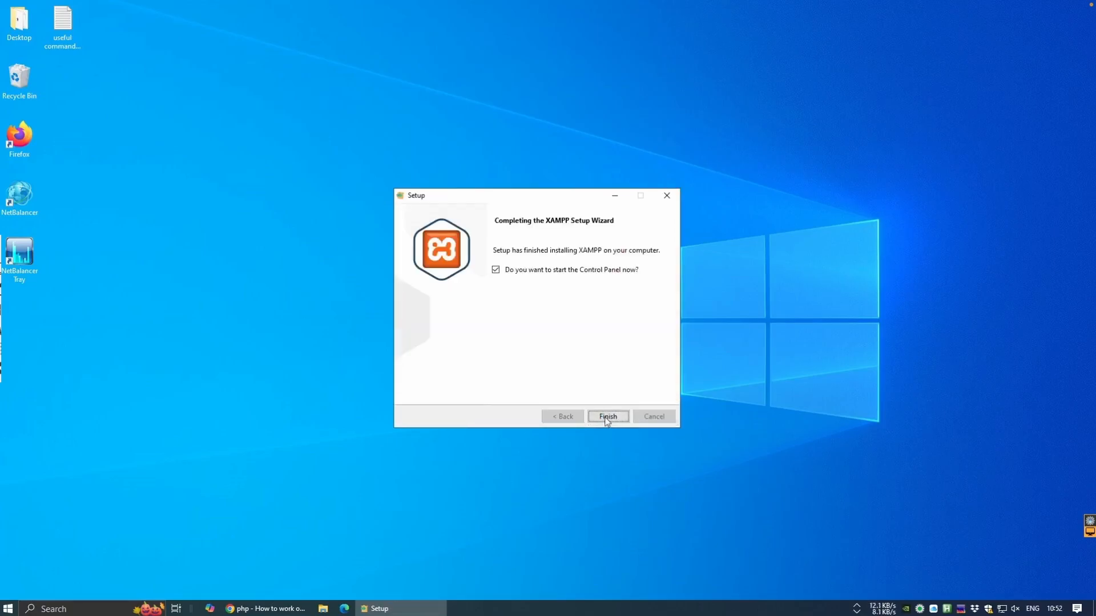
Finish setup, start Apache and MySQL, and open the localhost Welcome to XAMPP dashboard.
click(606, 417)
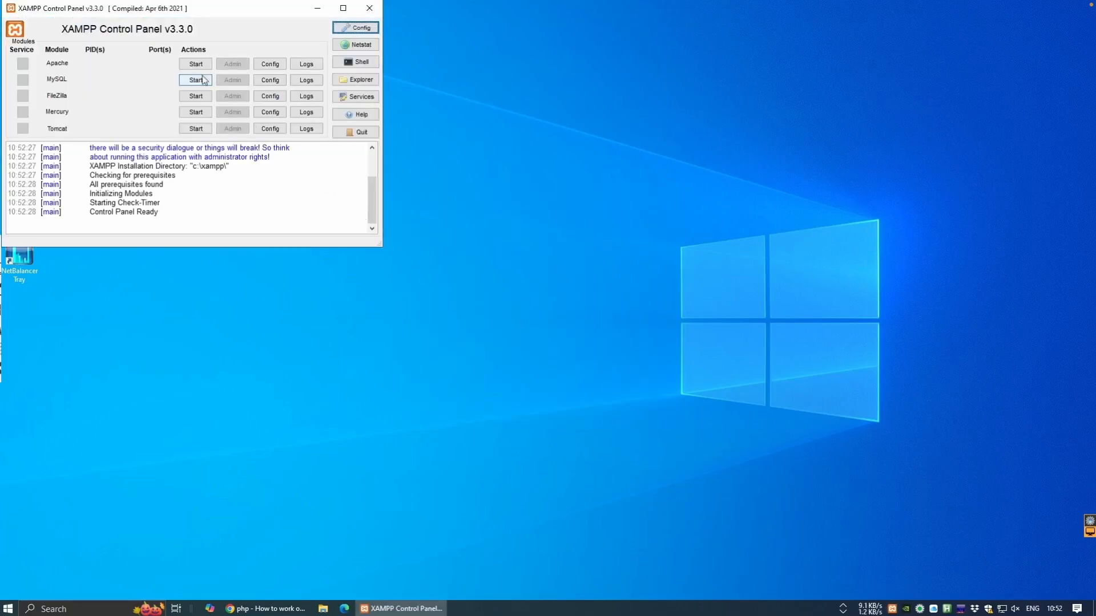
click(196, 67)
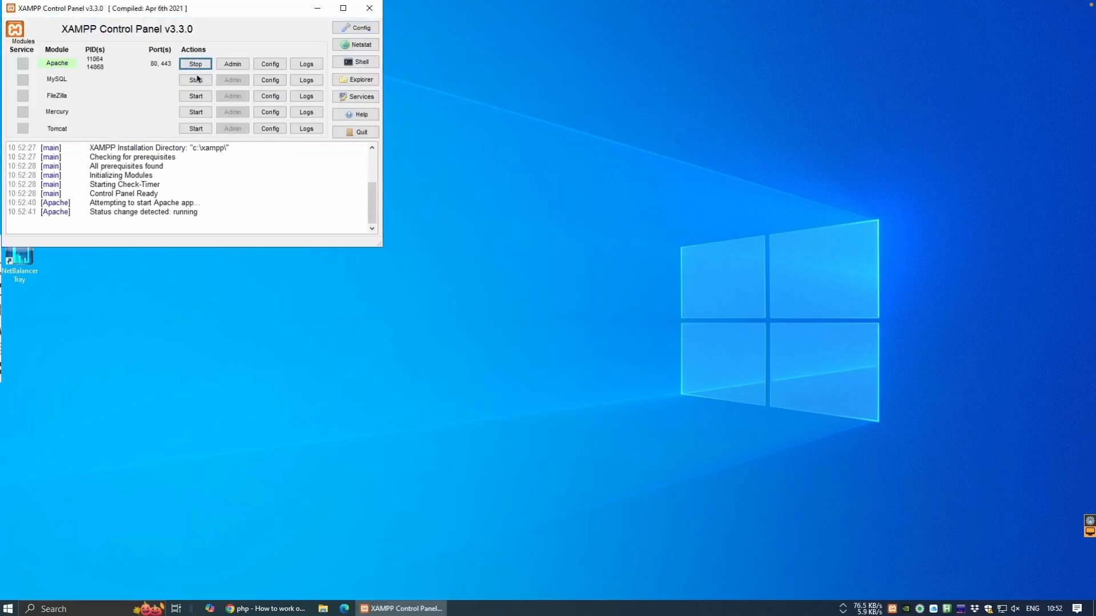
click(196, 81)
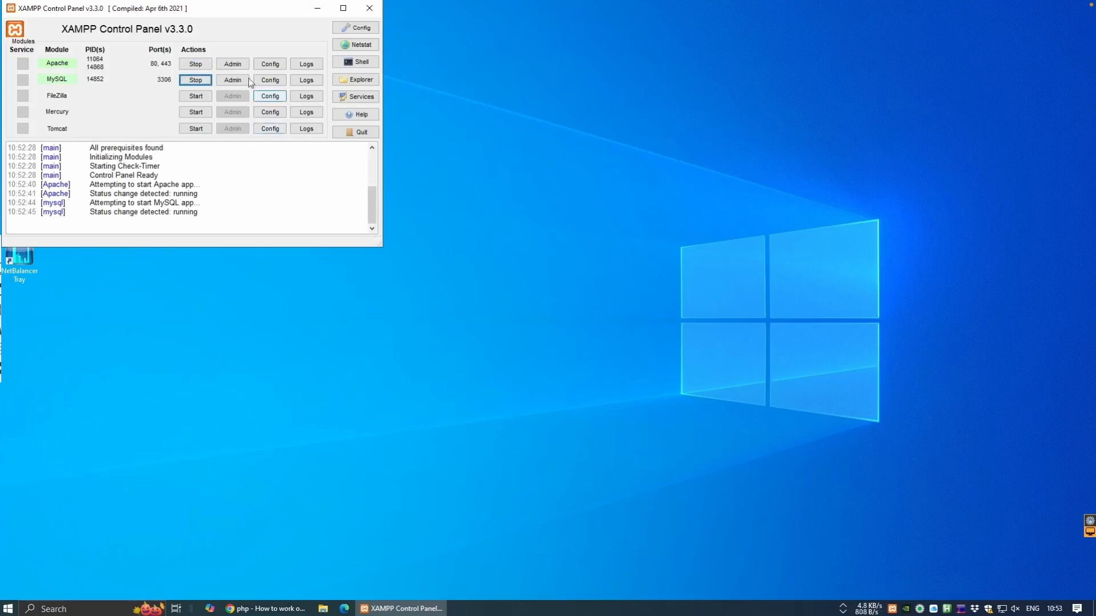
click(237, 65)
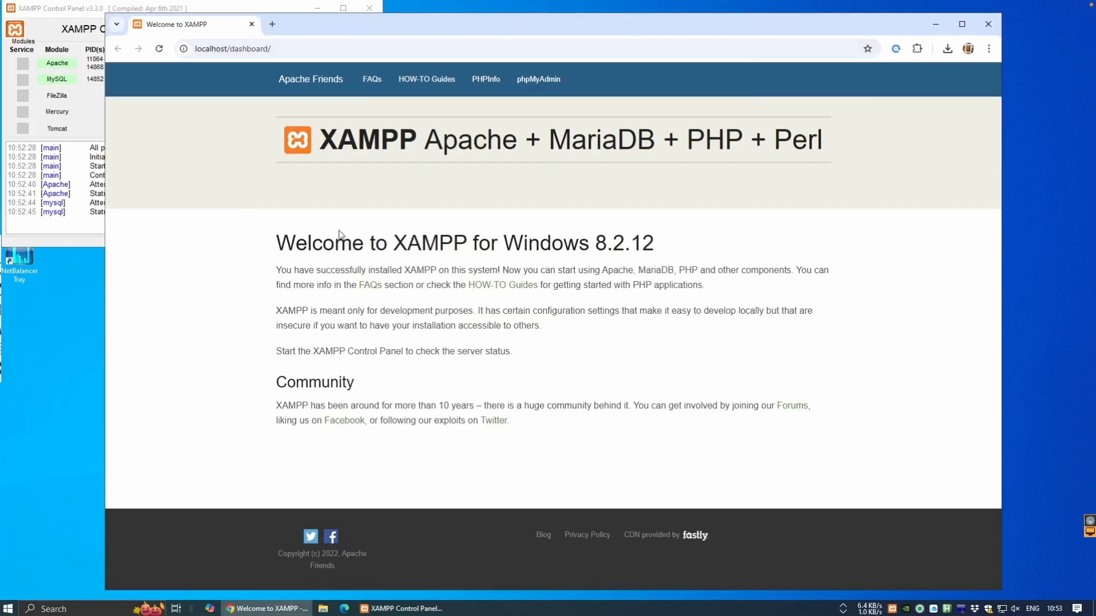
Open phpMyAdmin at localhost/phpmyadmin, then bring XAMPP Control Panel back to front.
click(521, 81)
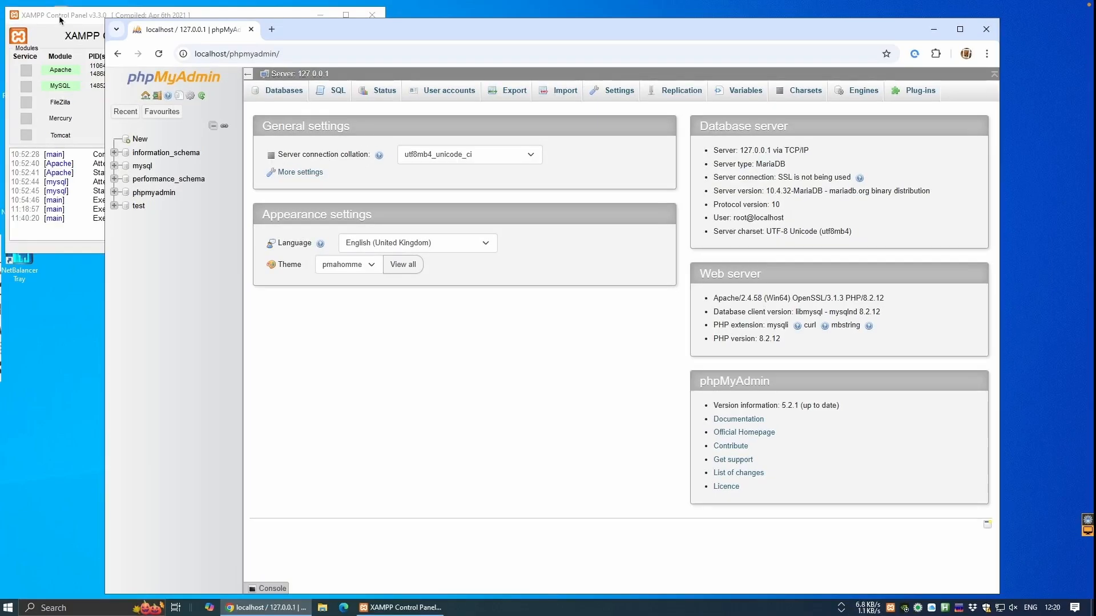
click(60, 19)
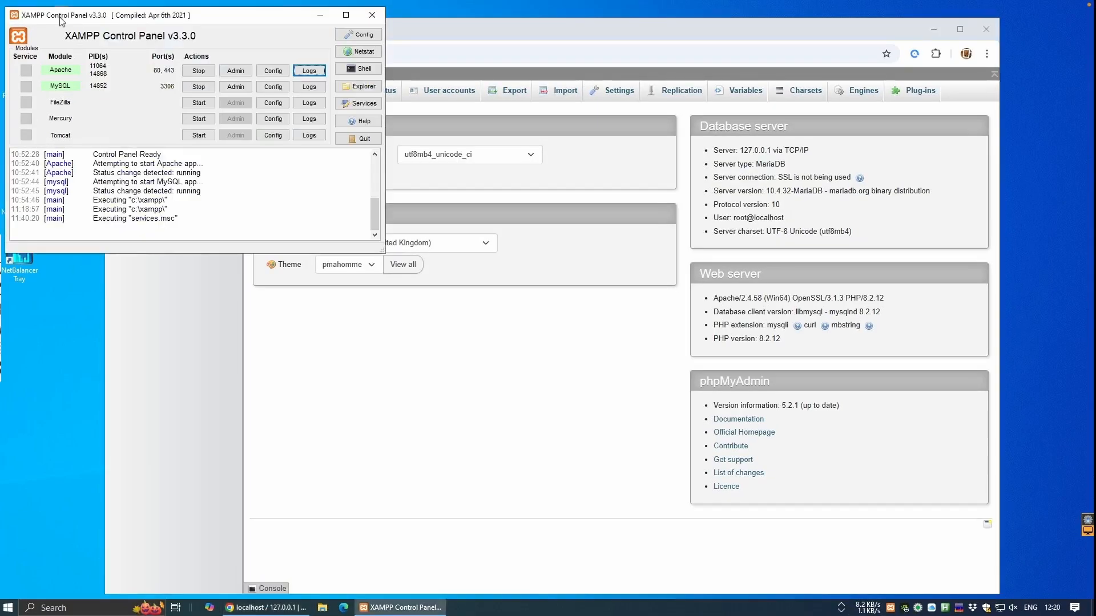
click(235, 87)
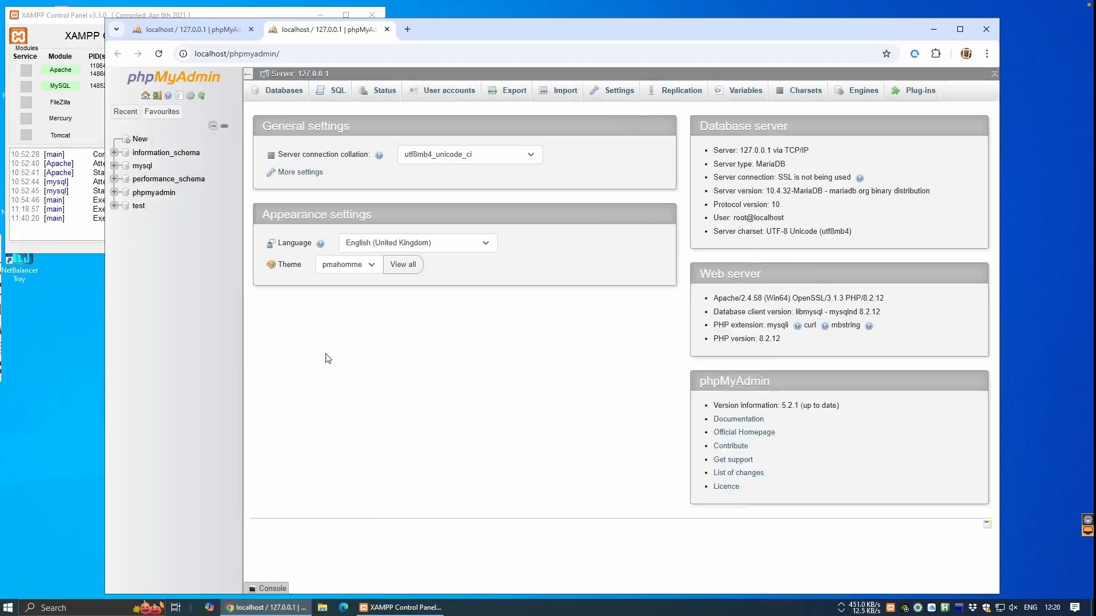
click(289, 53)
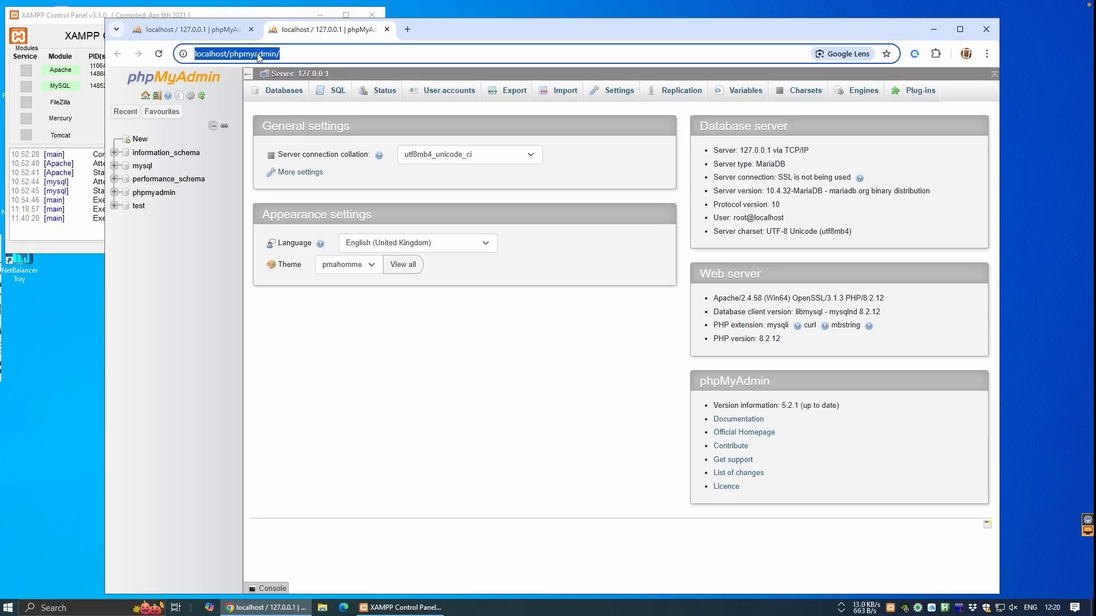
click(80, 17)
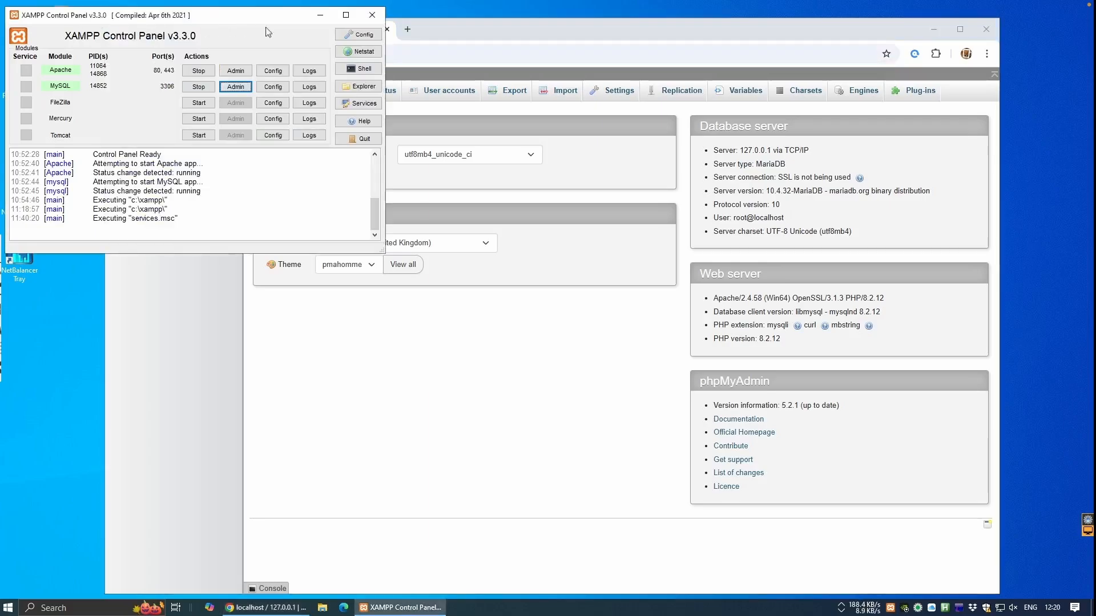
In the Control Panel config, set notepad++.exe from Program Files as the editor.
click(350, 35)
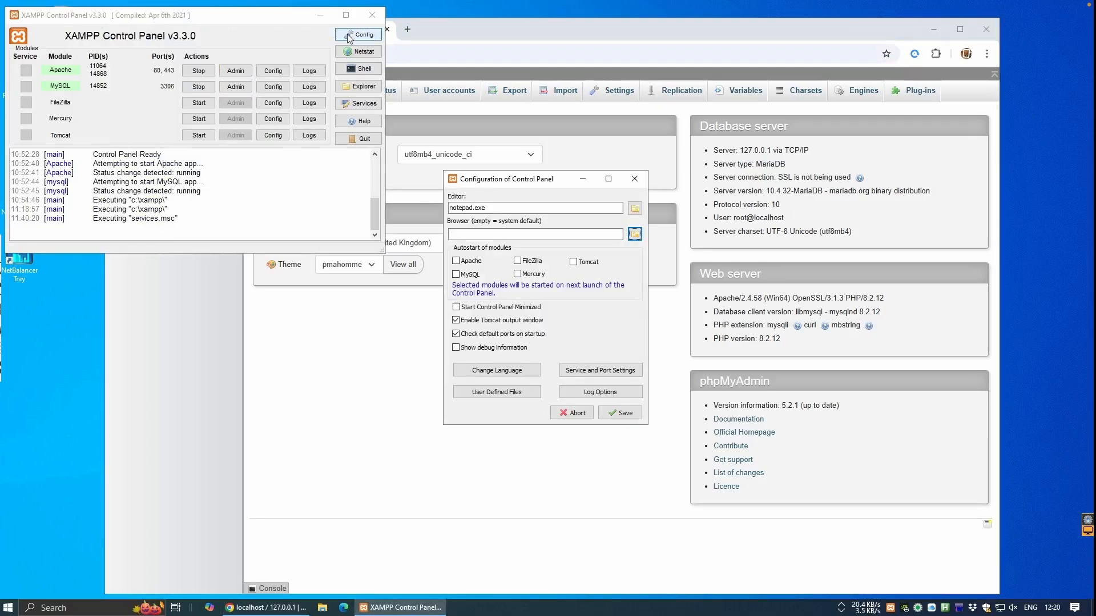
click(634, 208)
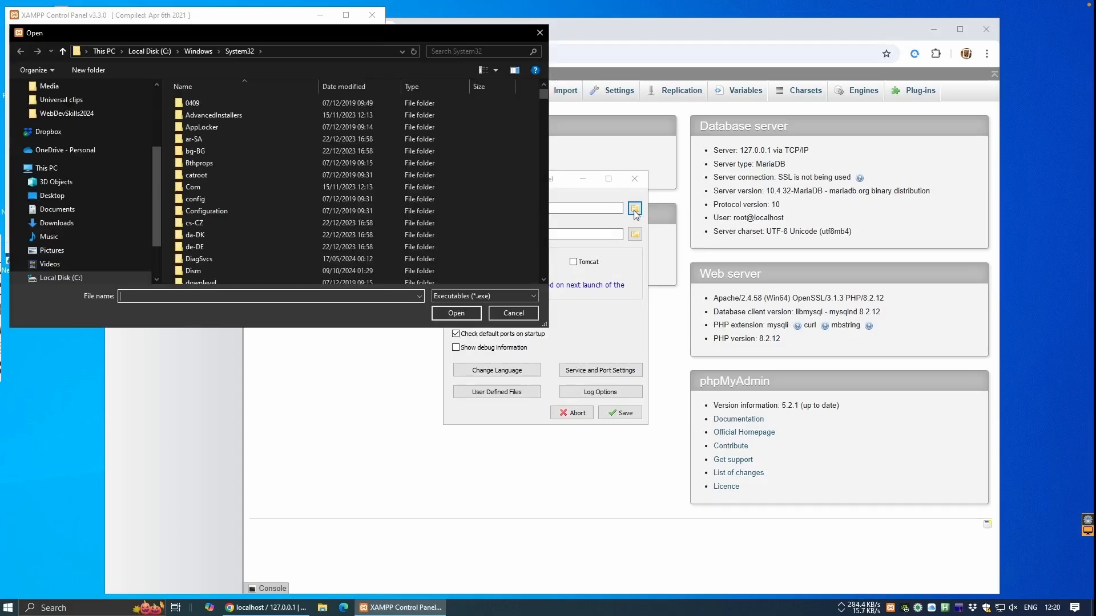
click(150, 51)
double_click(196, 141)
scroll(196, 166, down, 5)
double_click(196, 181)
click(195, 182)
click(456, 313)
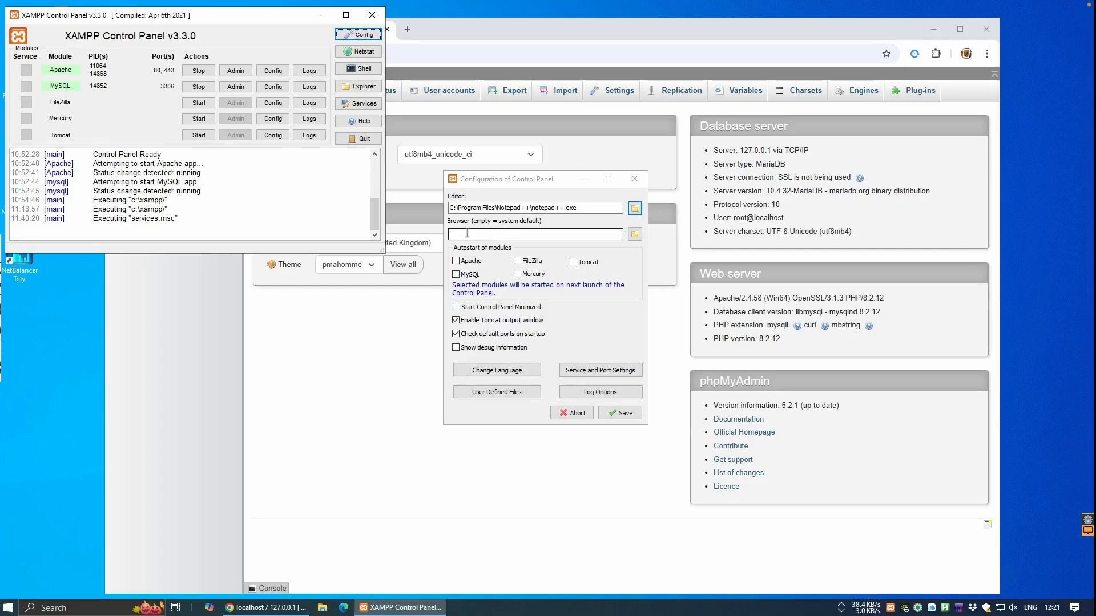
Set firefox.exe from the Mozilla Firefox folder as the browser.
click(634, 234)
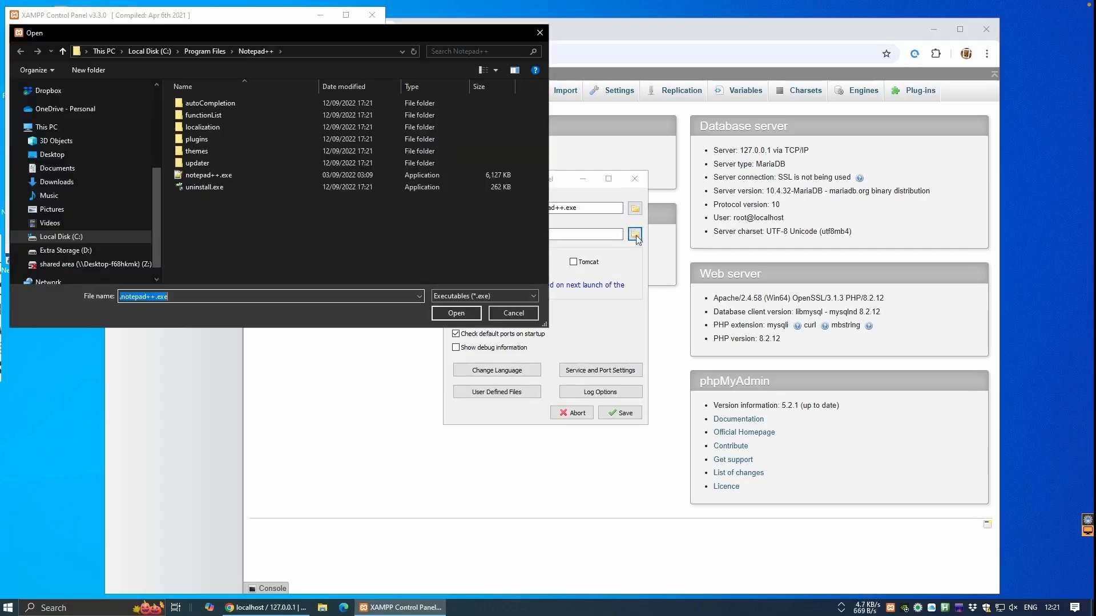
click(204, 51)
double_click(195, 194)
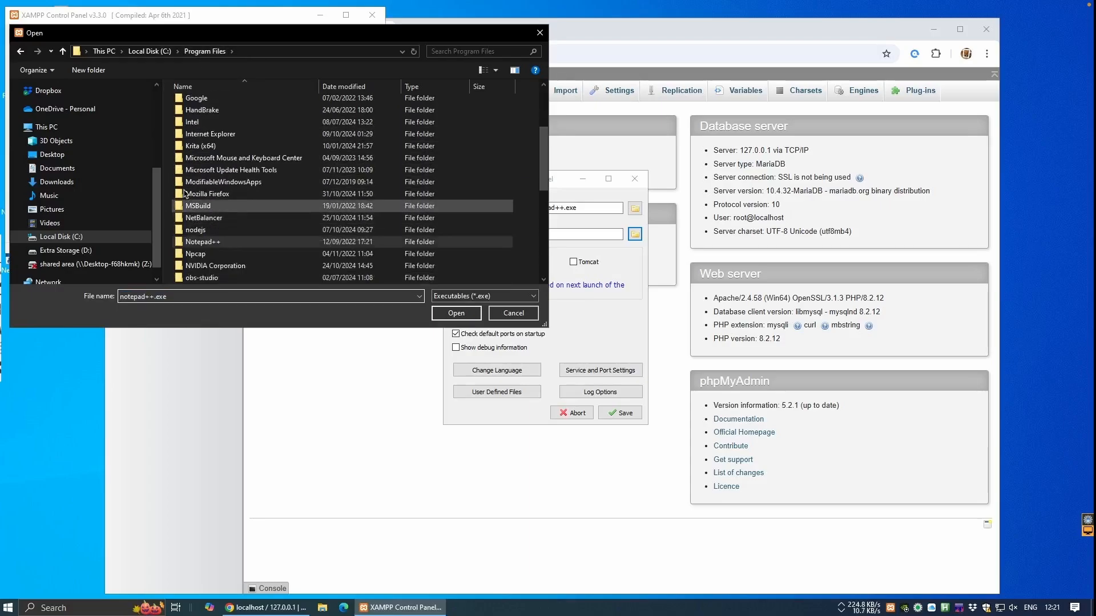
double_click(188, 199)
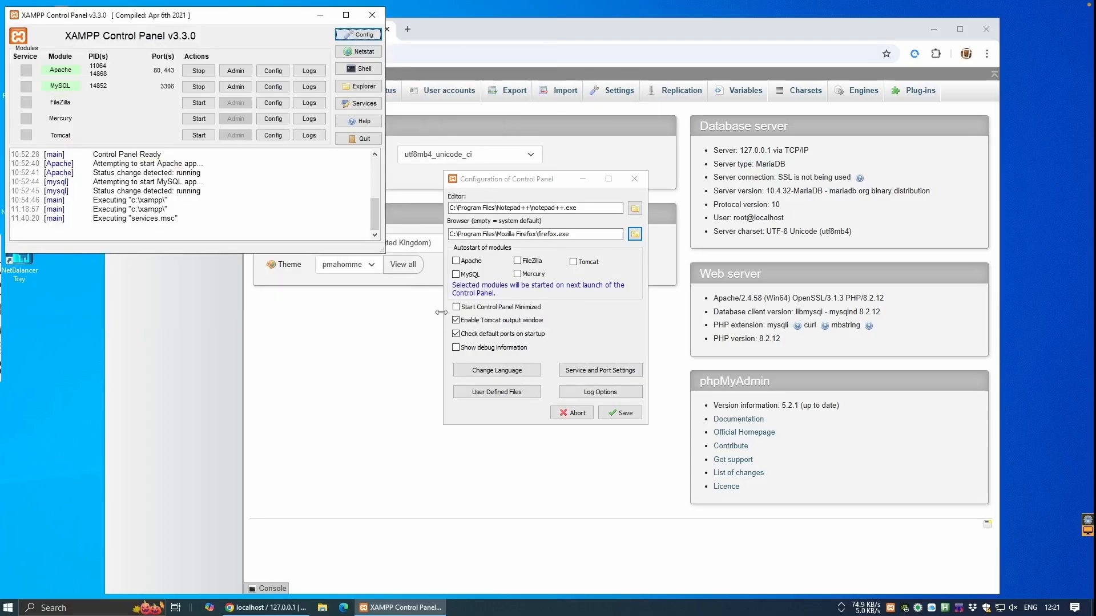
Enable Apache and MySQL autostart and save, dismissing the access-denied error.
click(455, 260)
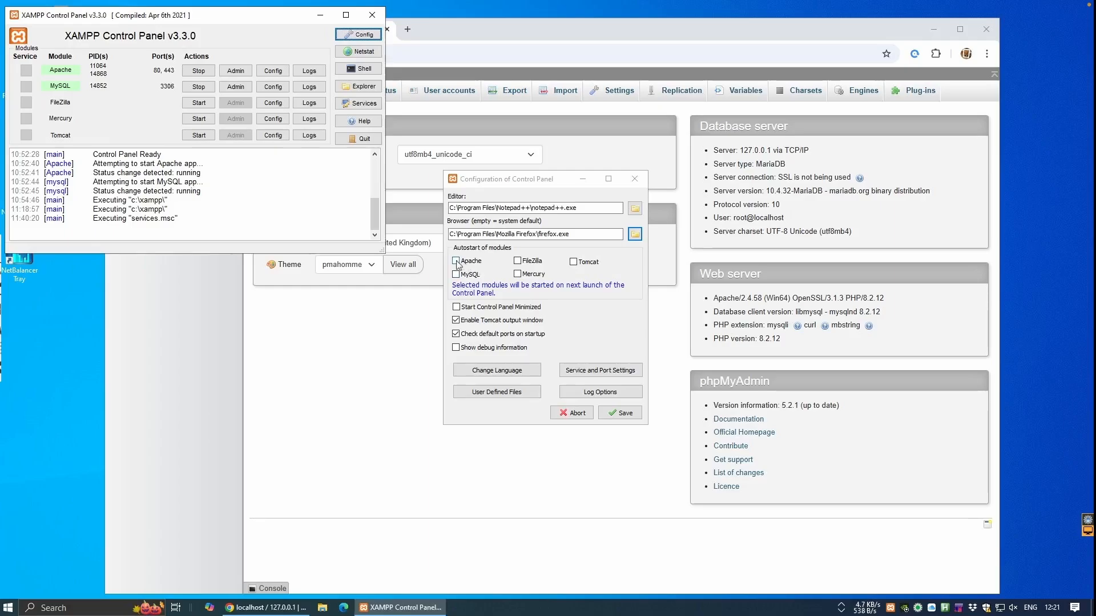
click(456, 275)
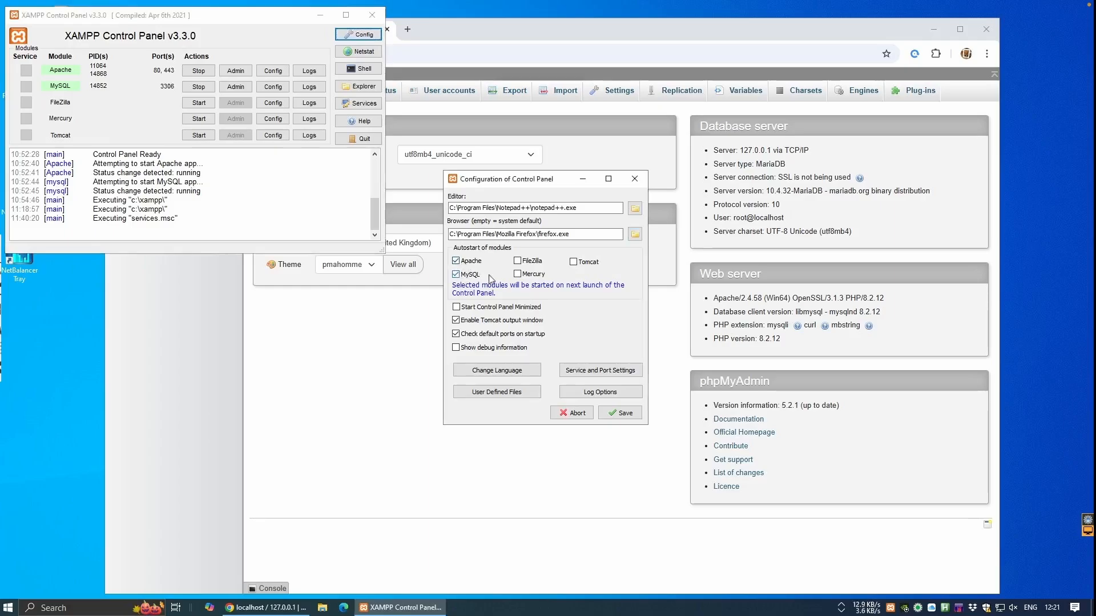
click(610, 416)
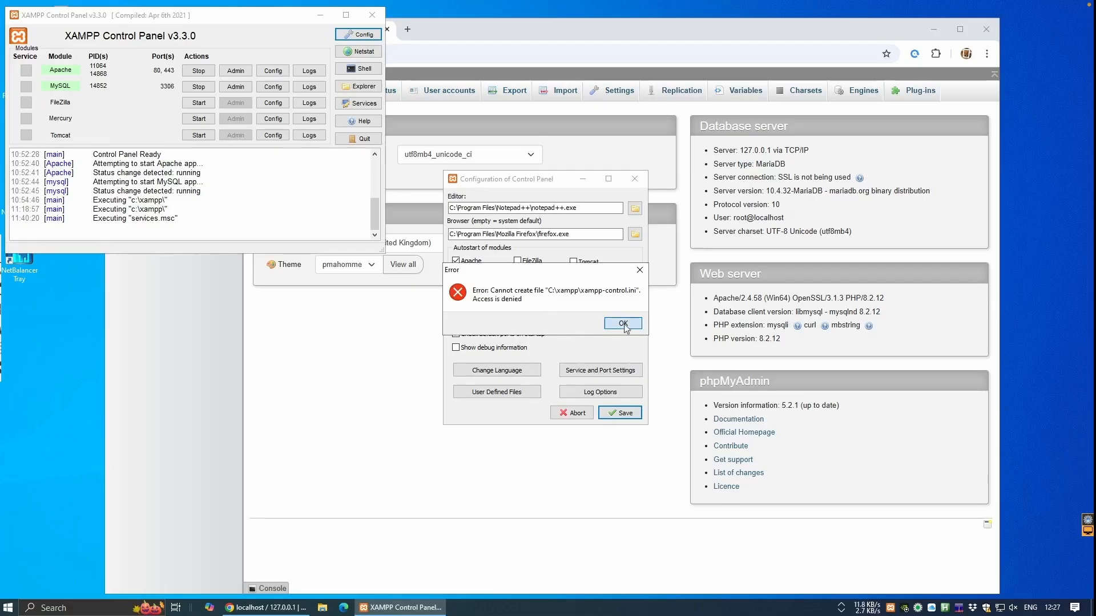
click(624, 324)
Stop Apache and MySQL, quit the Control Panel, and dismiss the file-creation error.
click(198, 71)
click(198, 87)
click(358, 138)
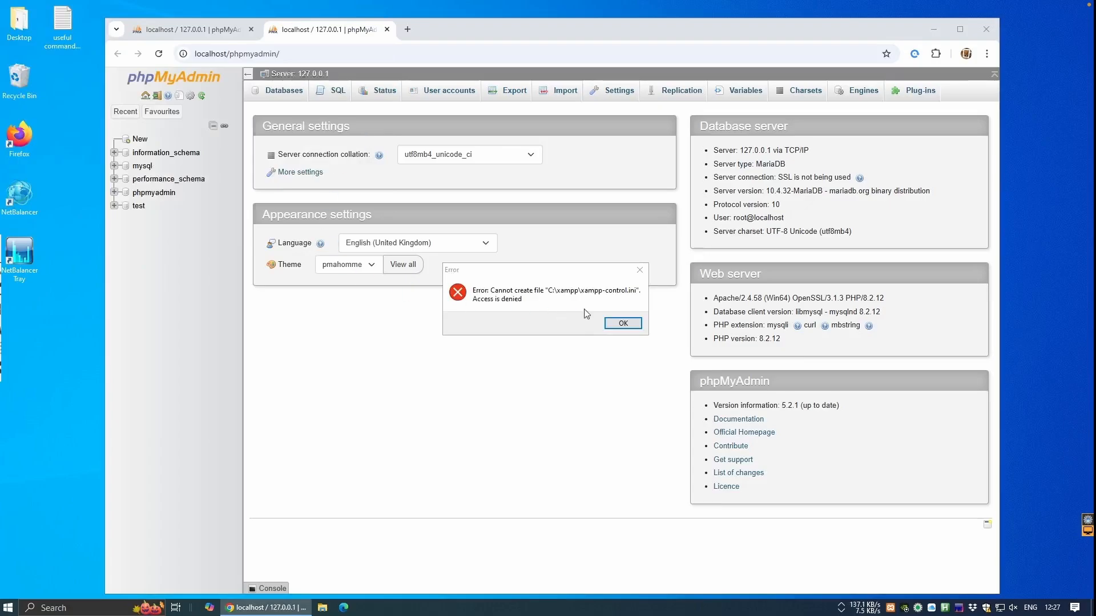
click(618, 325)
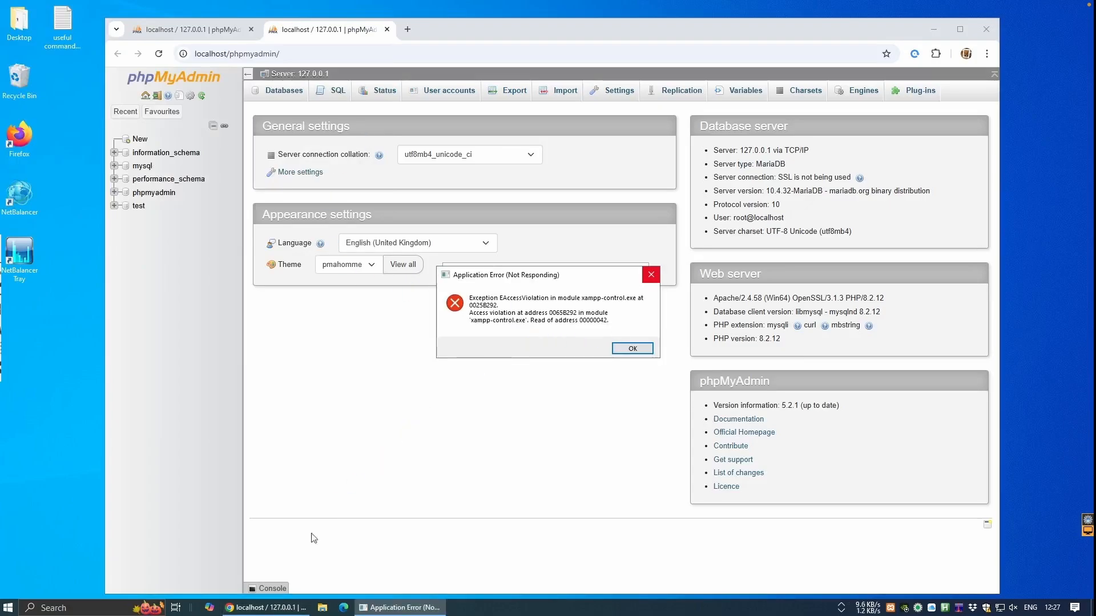
In Task Manager, end the frozen xampp-control.exe task, then close Task Manager.
click(97, 608)
text(task)
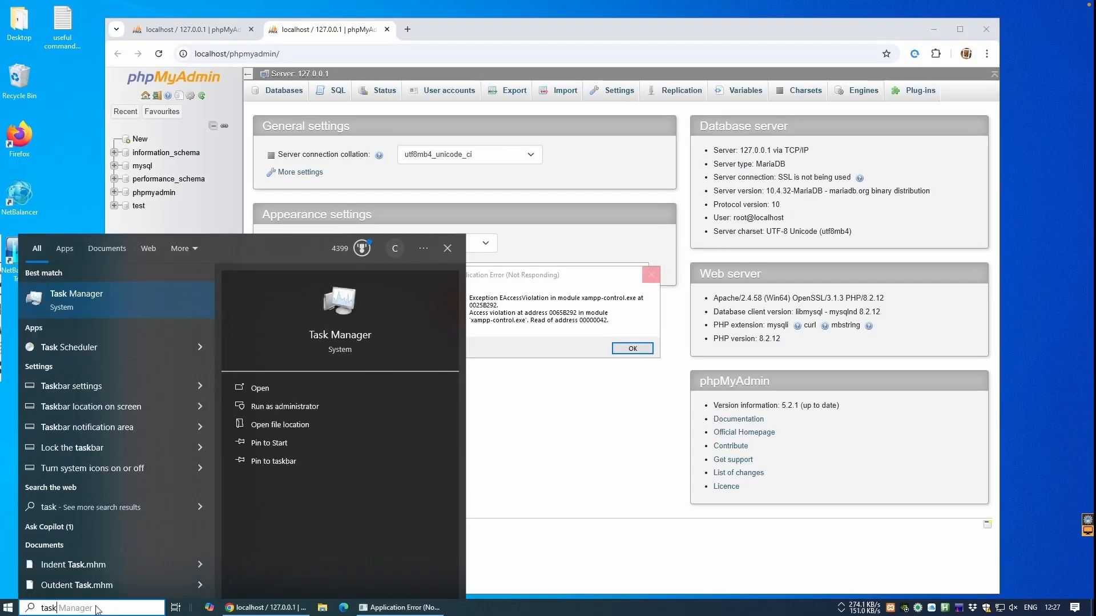
key(Return)
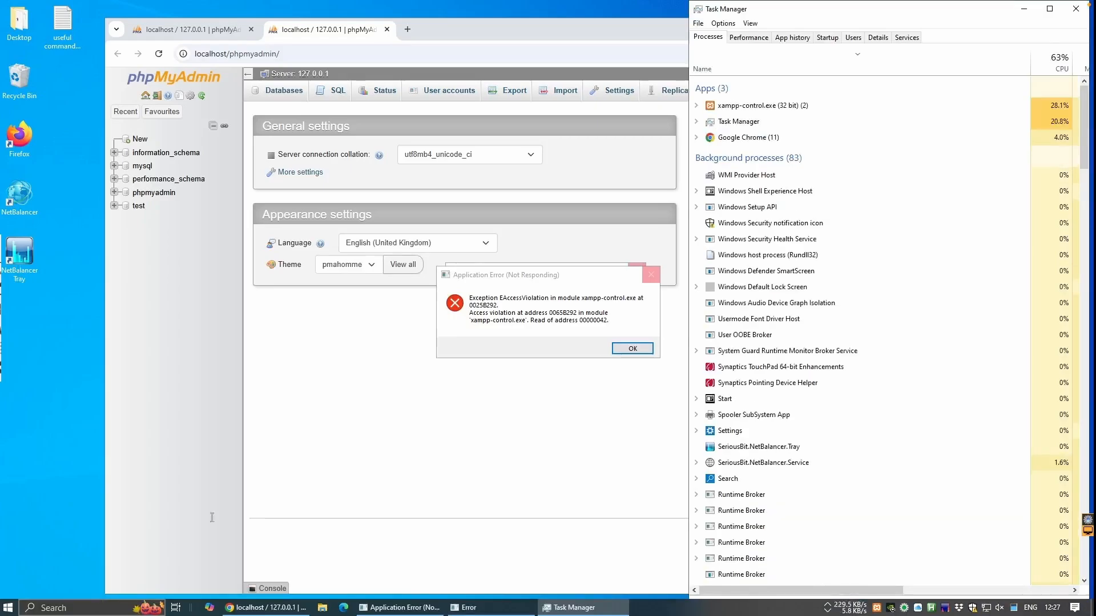
click(735, 109)
right_click(735, 110)
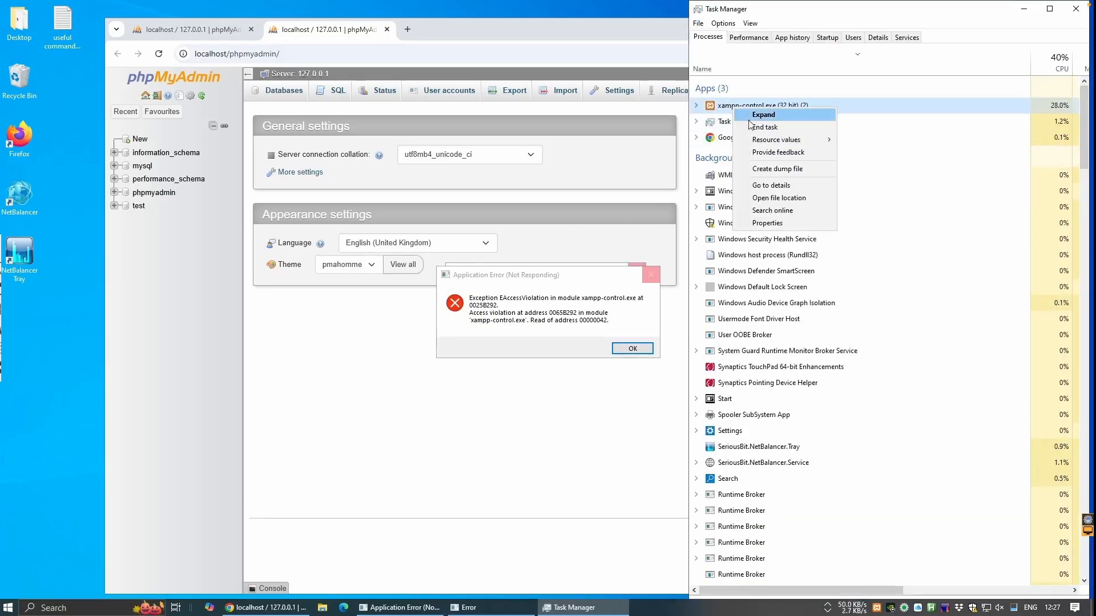
click(754, 127)
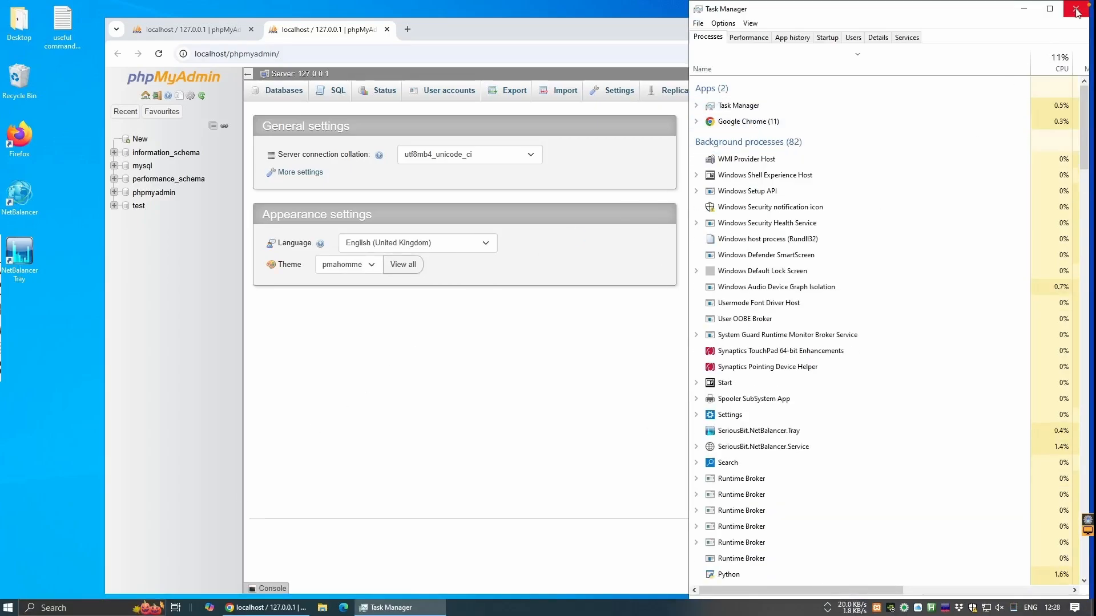
click(1075, 10)
Locate xampp-control.exe in the C:\xampp folder in File Explorer.
click(323, 608)
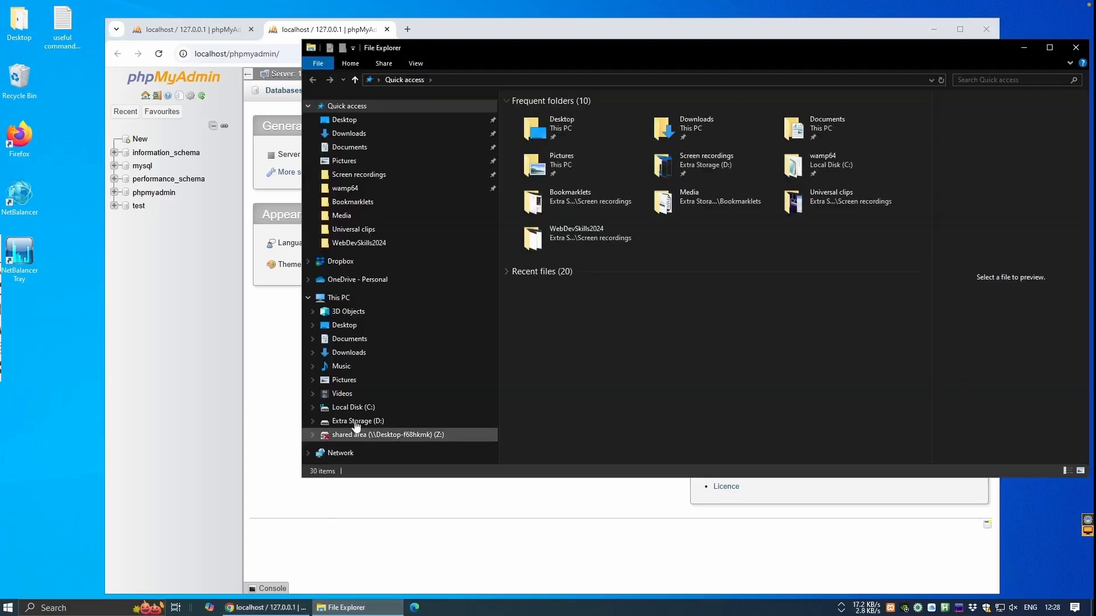
click(349, 406)
click(525, 209)
double_click(525, 209)
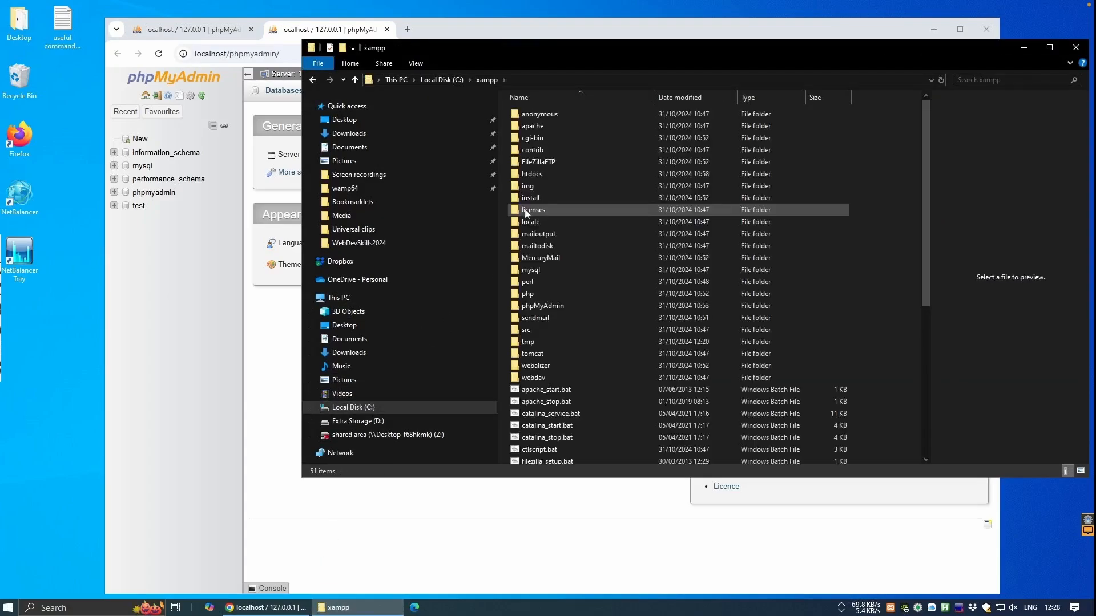
scroll(526, 228, down, 7)
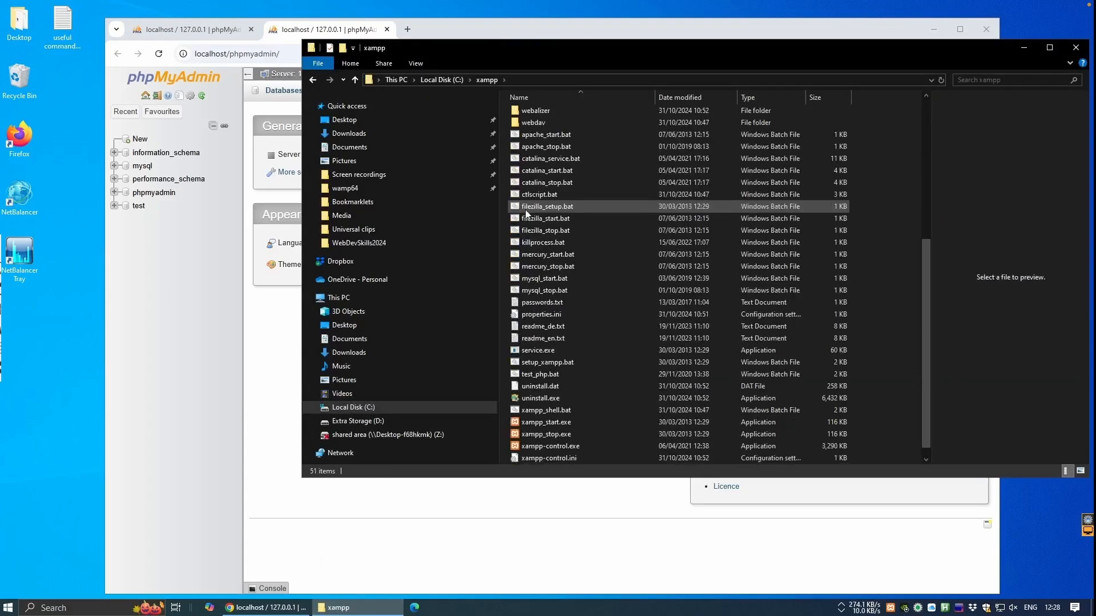
click(536, 447)
In xampp-control.exe's Compatibility properties, enable Run this program as an administrator.
right_click(536, 448)
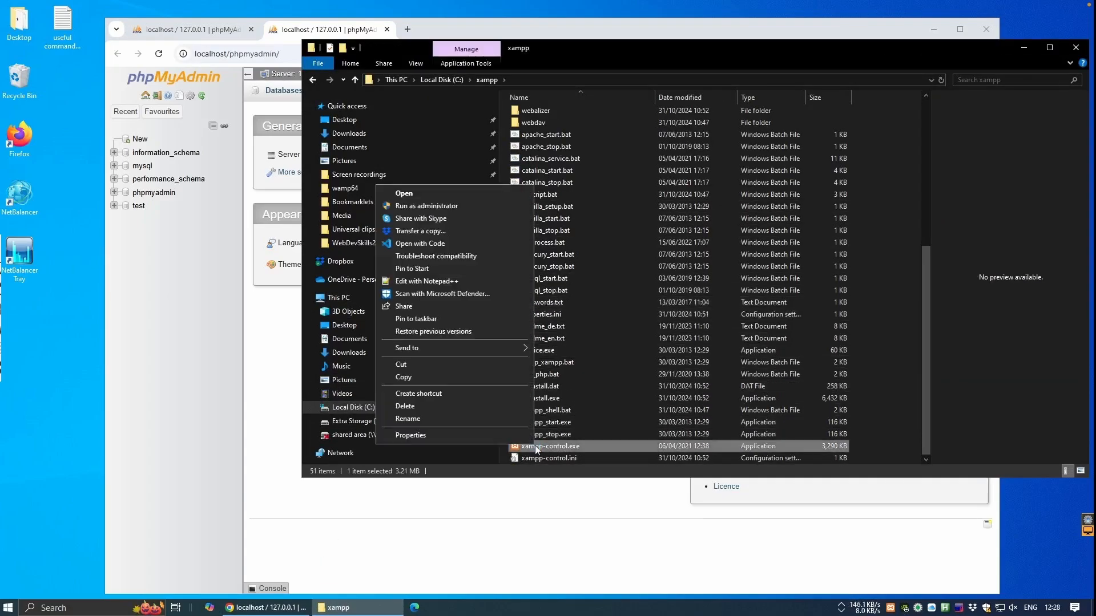
click(461, 435)
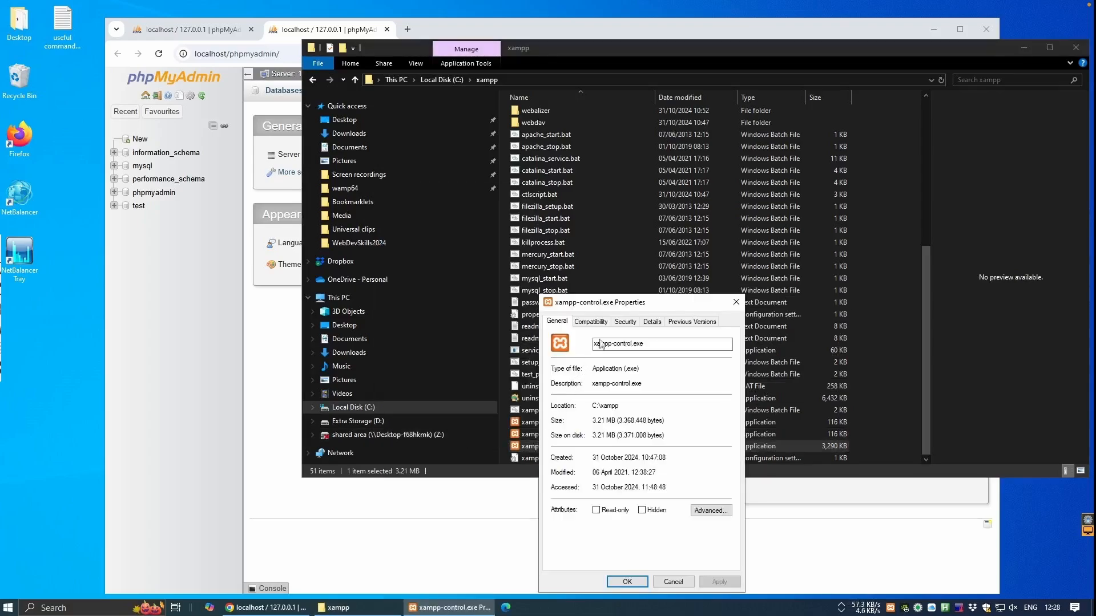
click(589, 323)
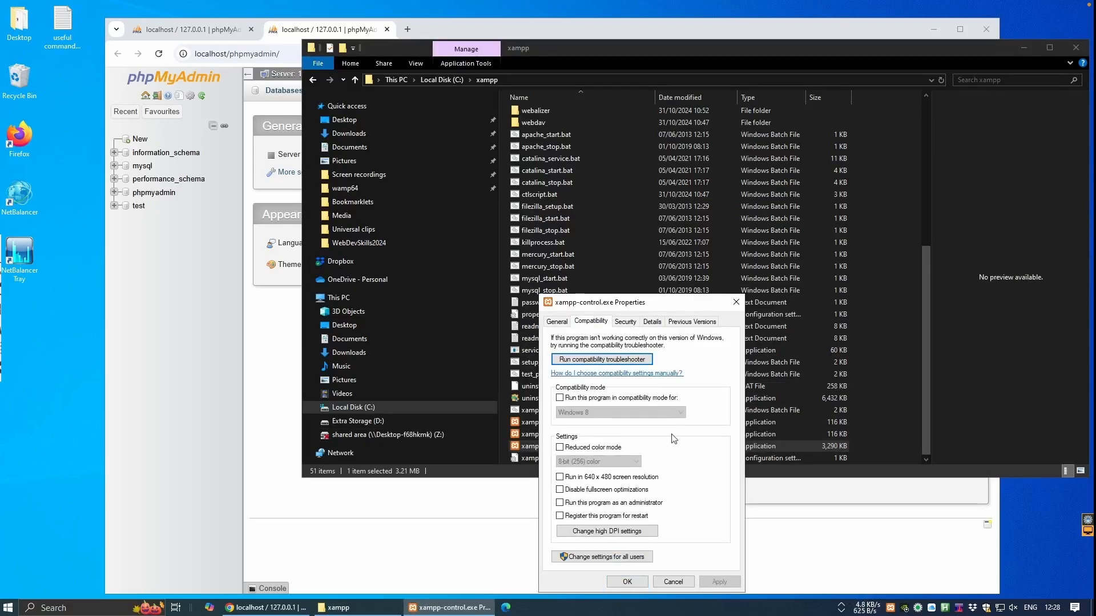
click(561, 504)
click(713, 582)
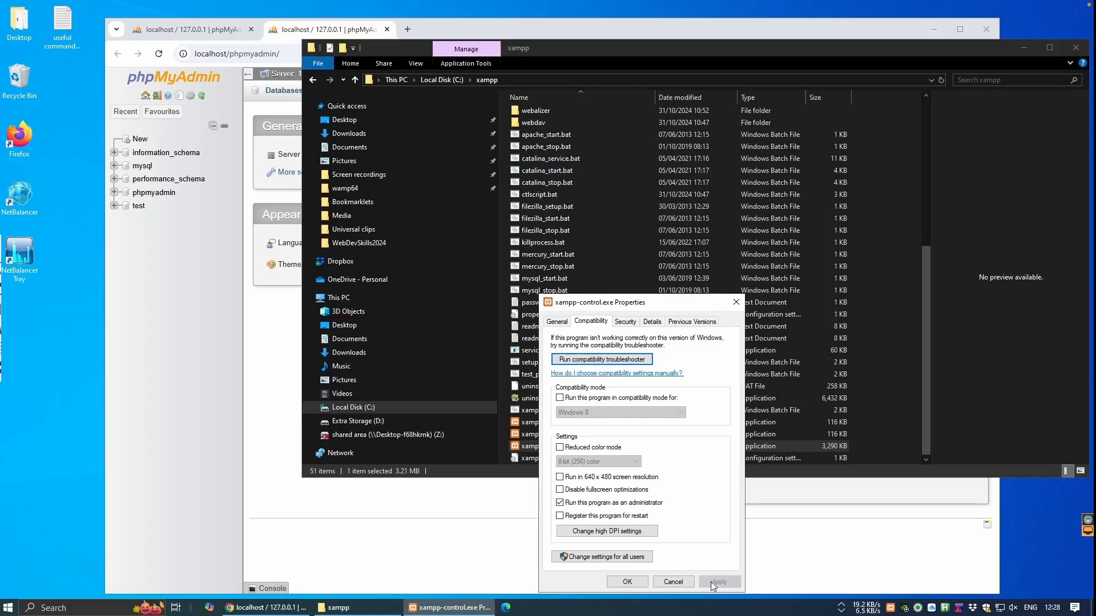
click(627, 582)
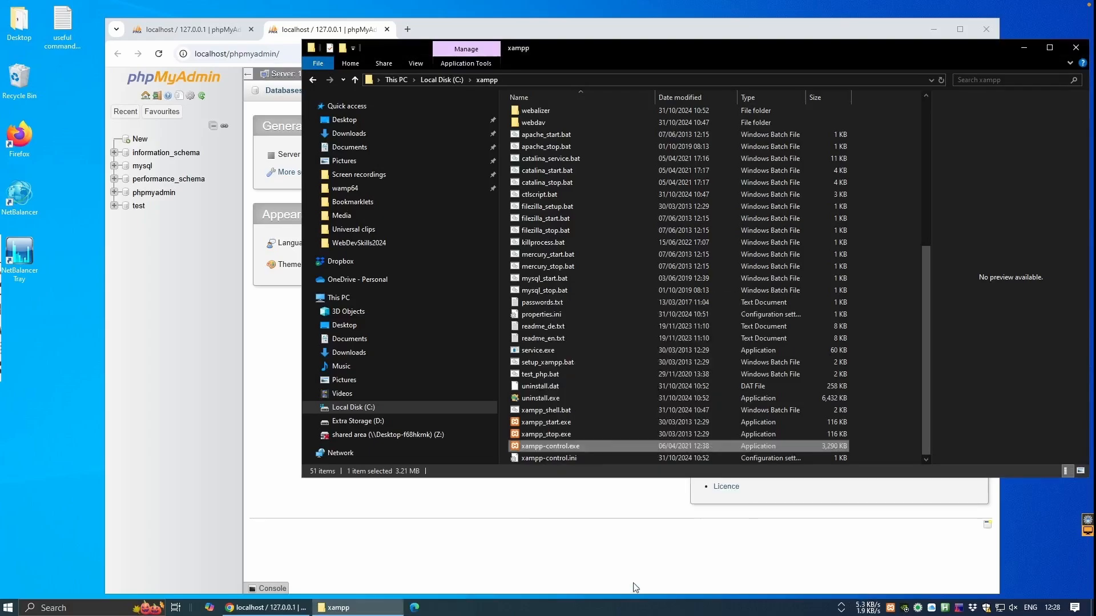
Close the xampp folder and relaunch XAMPP Control Panel from the Start menu.
click(1076, 47)
click(8, 609)
click(78, 271)
Approve elevation, then save the config with notepad++.exe as editor and firefox.exe as browser.
click(469, 381)
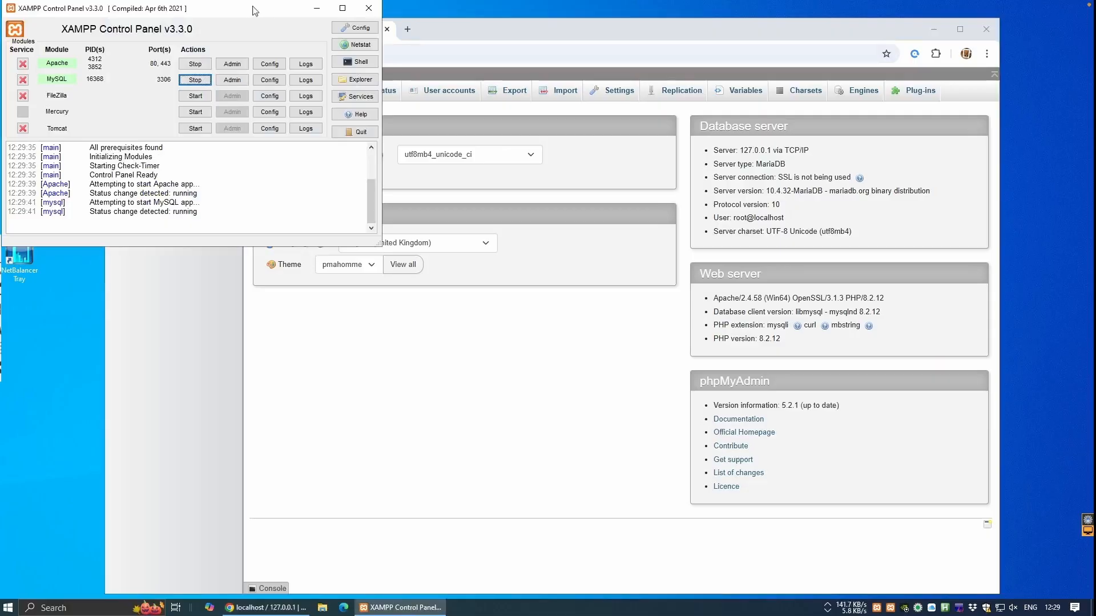
click(357, 30)
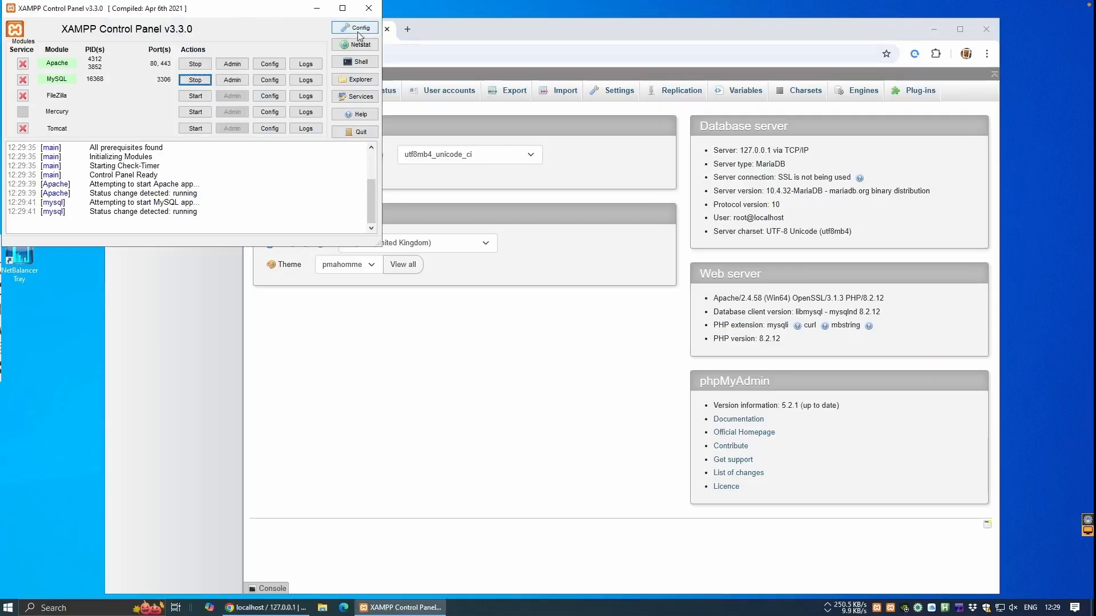
click(634, 208)
click(200, 170)
click(440, 305)
click(635, 234)
click(214, 189)
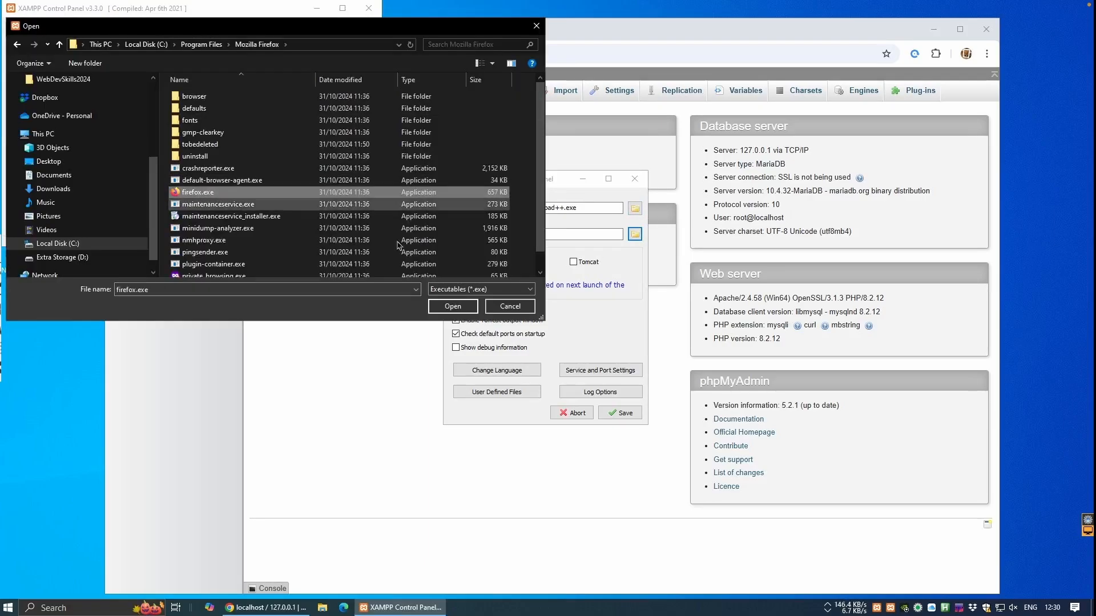
click(440, 305)
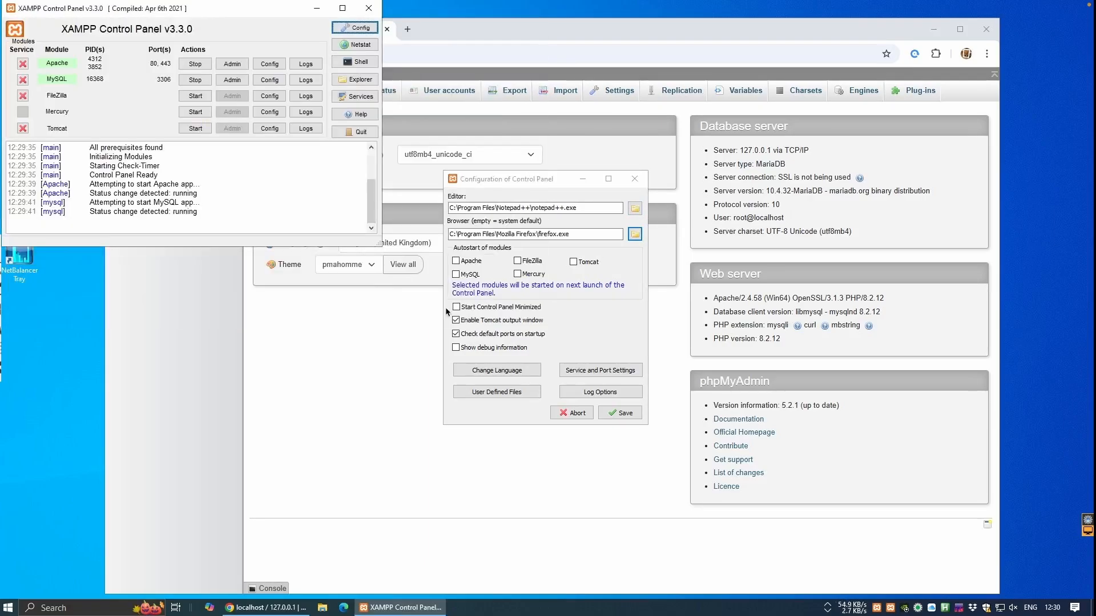
click(620, 412)
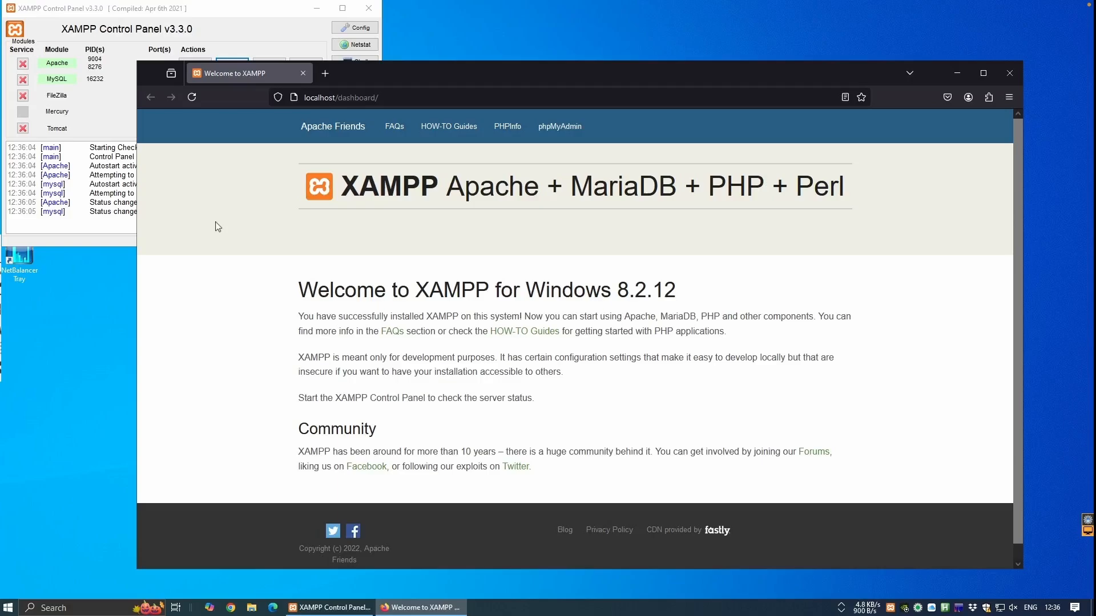
Open C:\xampp\htdocs in File Explorer from the Control Panel's Explorer button.
click(265, 18)
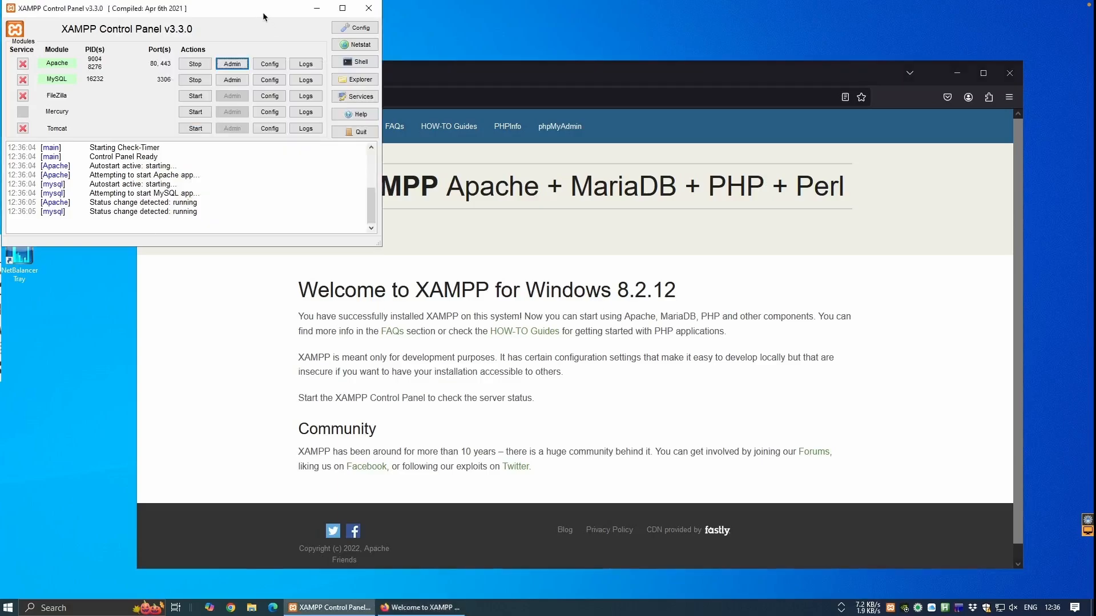
click(344, 80)
double_click(531, 174)
right_click(526, 246)
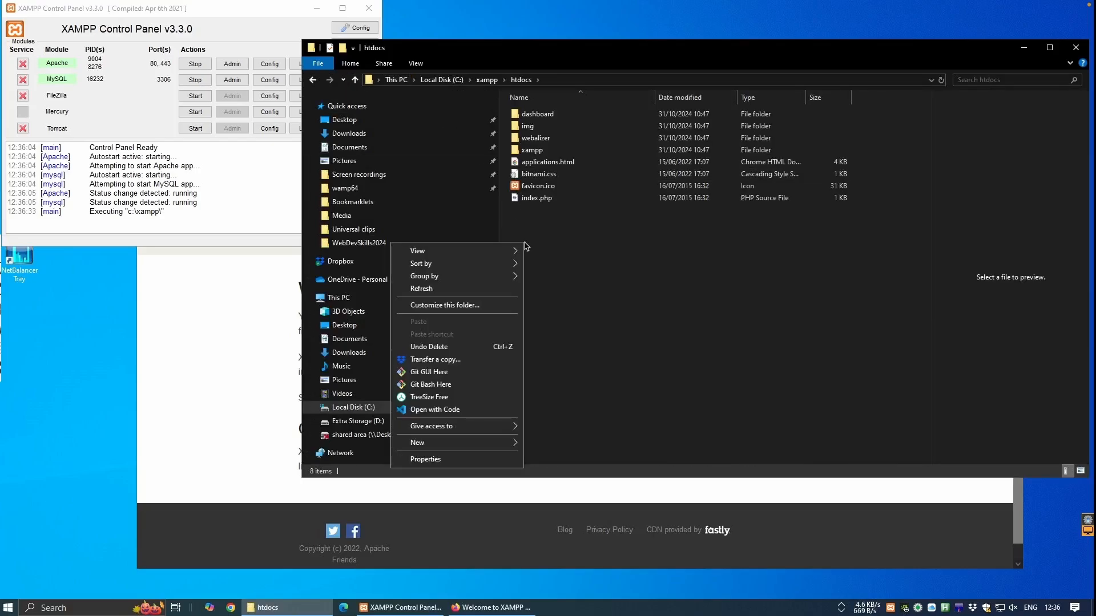
click(428, 409)
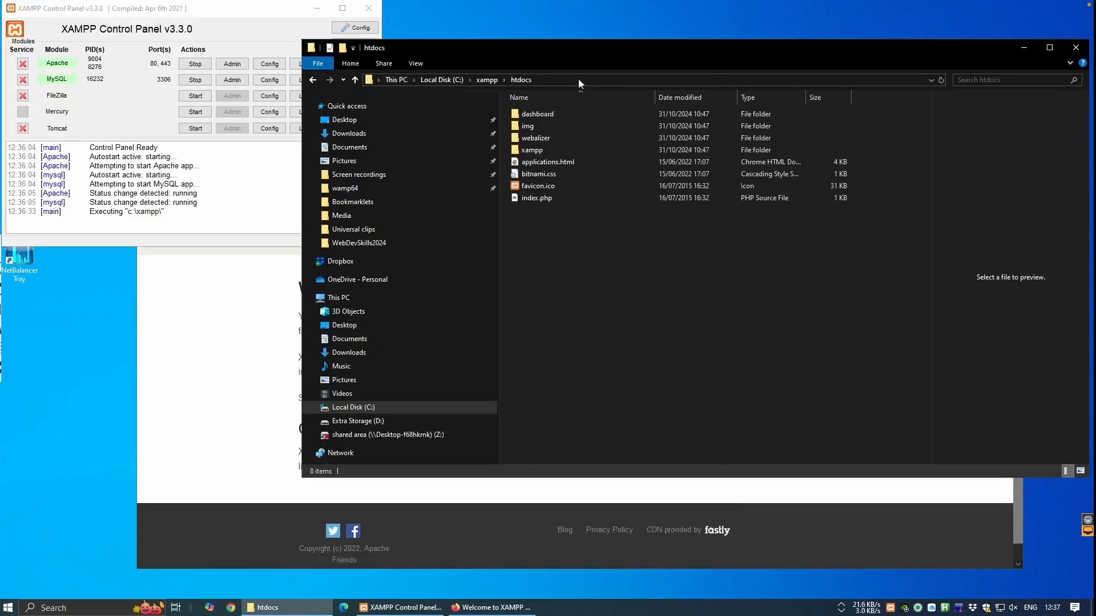
Copy the htdocs folder path and launch Notepad++ from Windows search.
click(578, 80)
right_click(422, 80)
click(365, 118)
click(90, 607)
text(notepad)
key(Return)
In Notepad++, open the pasted htdocs path as a folder workspace.
click(354, 123)
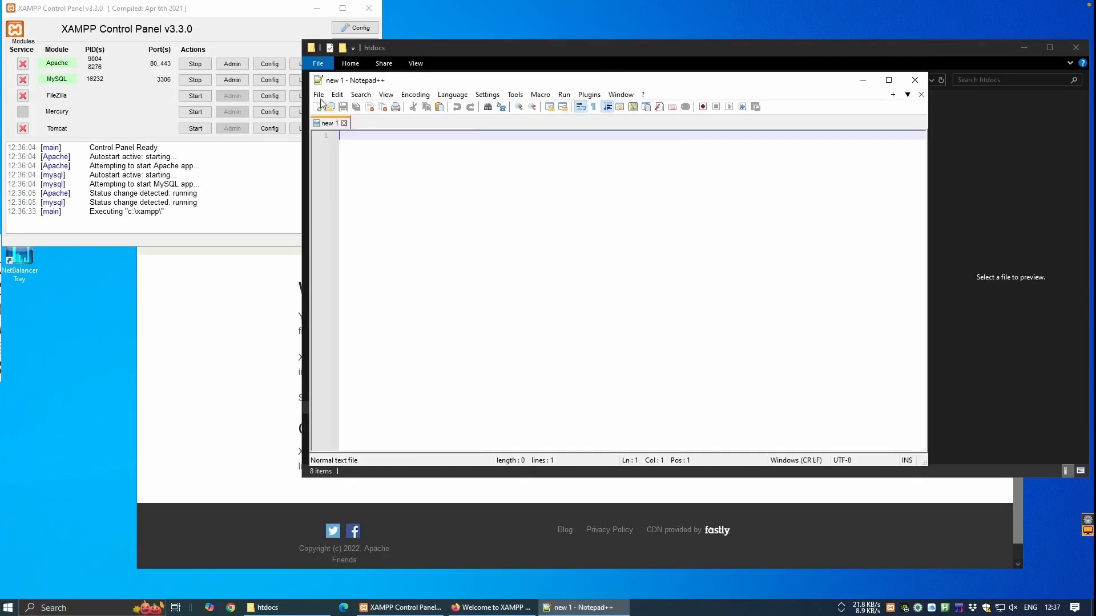
click(319, 95)
click(342, 159)
click(603, 125)
key(ctrl+v)
key(Return)
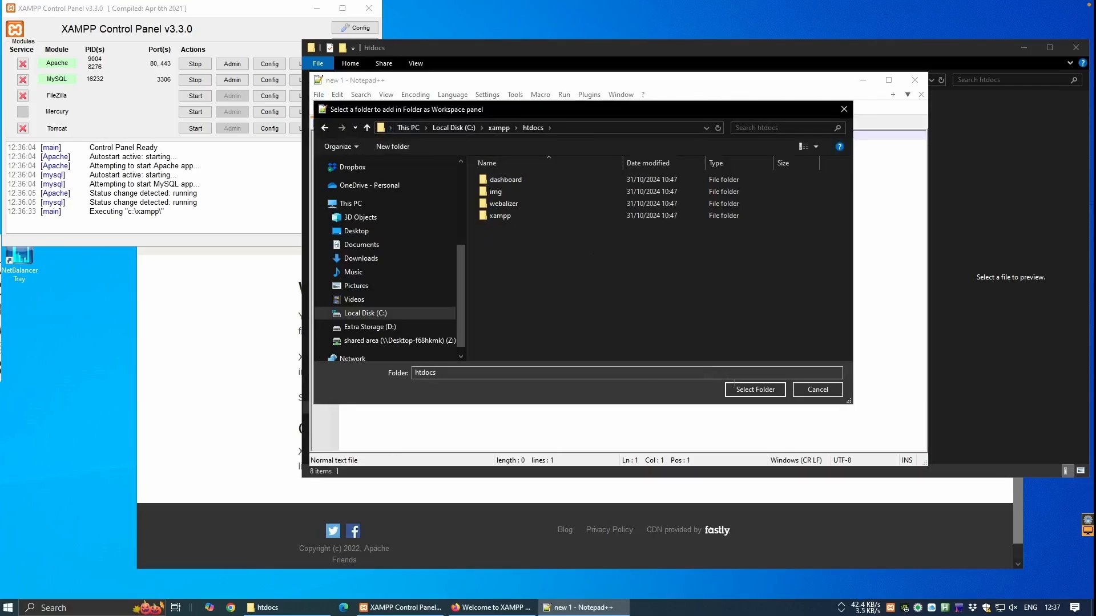
click(755, 389)
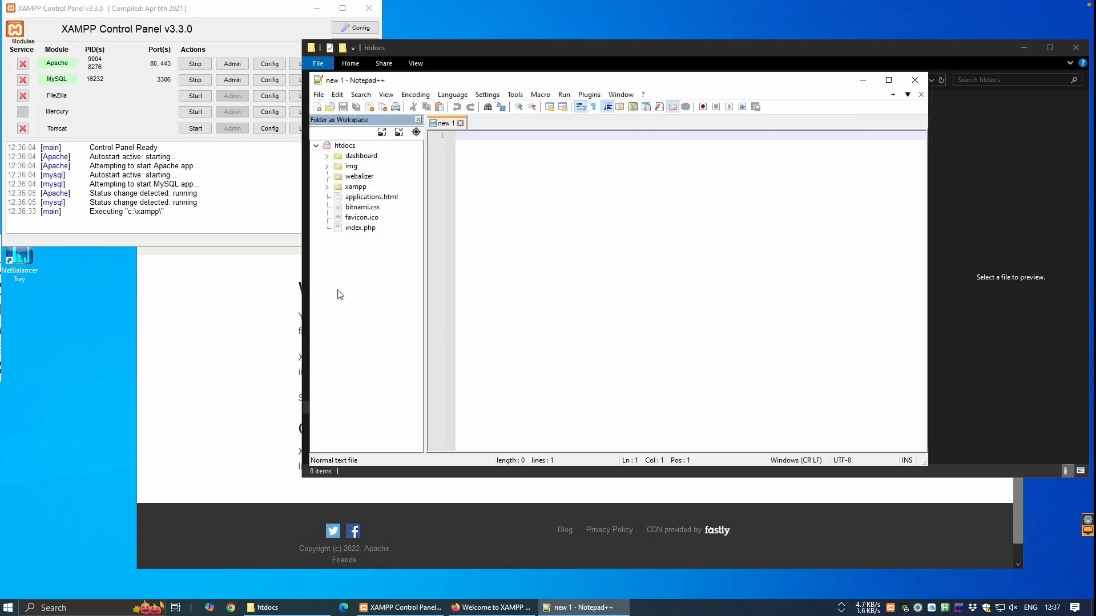
Close Notepad++ and open htdocs in Visual Studio Code, bringing up the project tree menu.
click(915, 81)
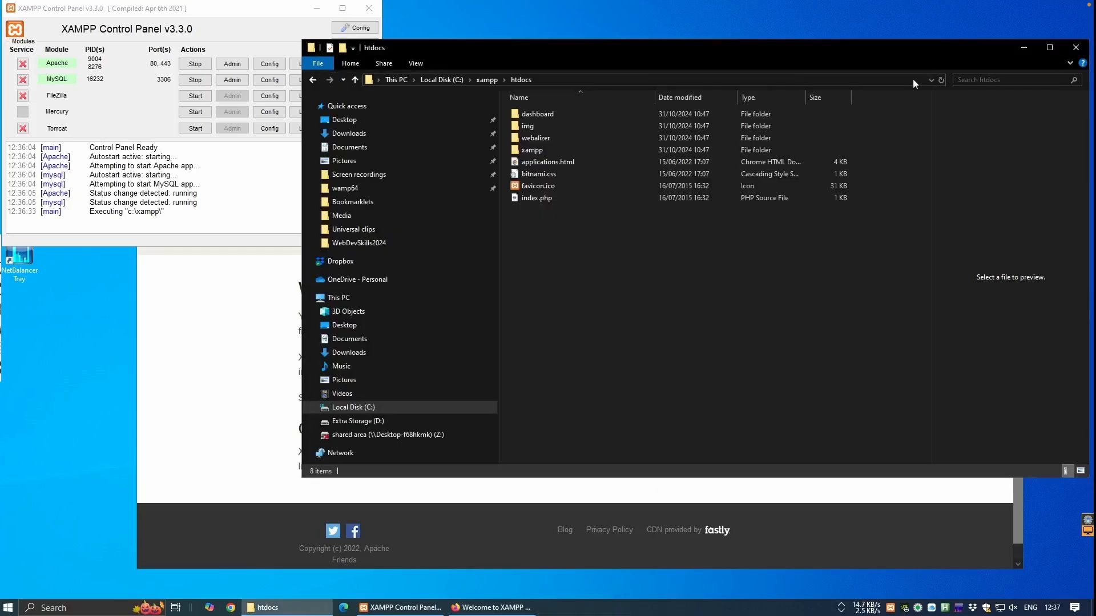
right_click(529, 298)
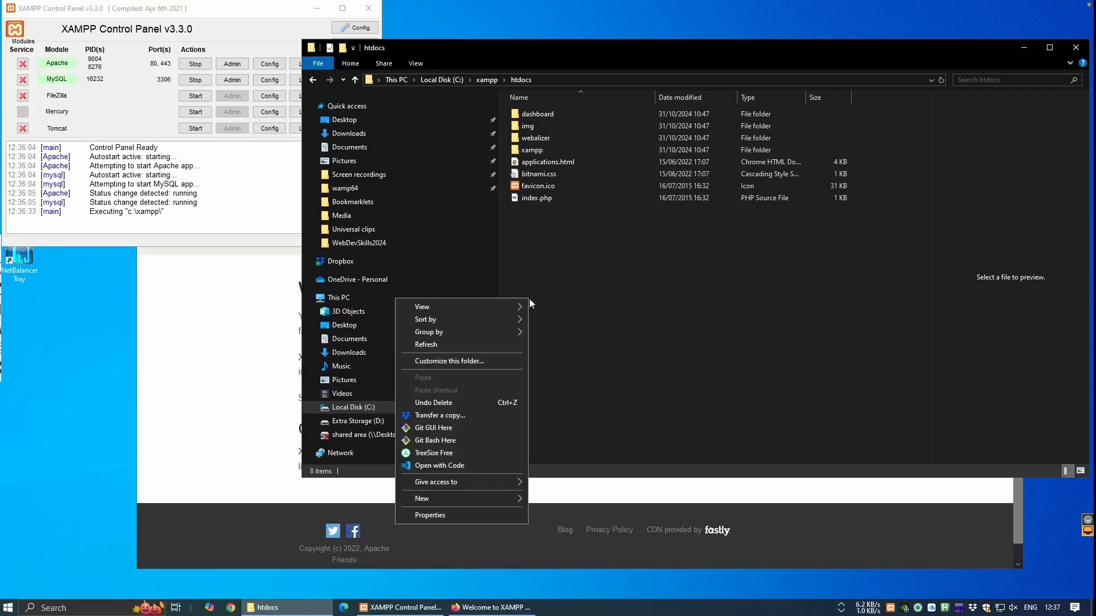
click(461, 467)
right_click(115, 264)
Create a new recipe-finder folder in htdocs.
click(140, 291)
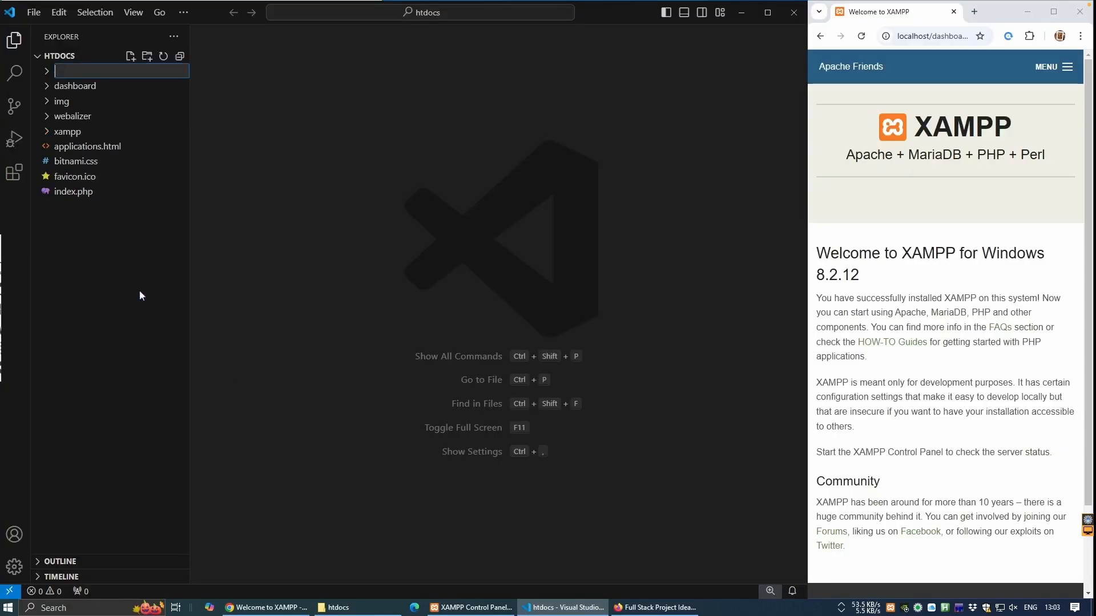
text(recipe-finder)
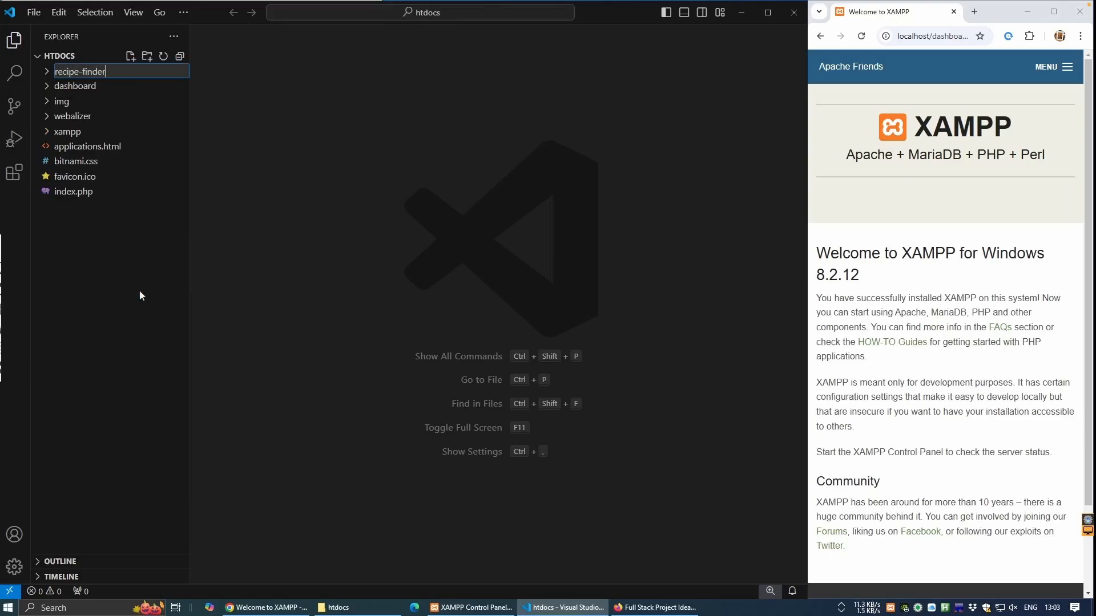
key(Return)
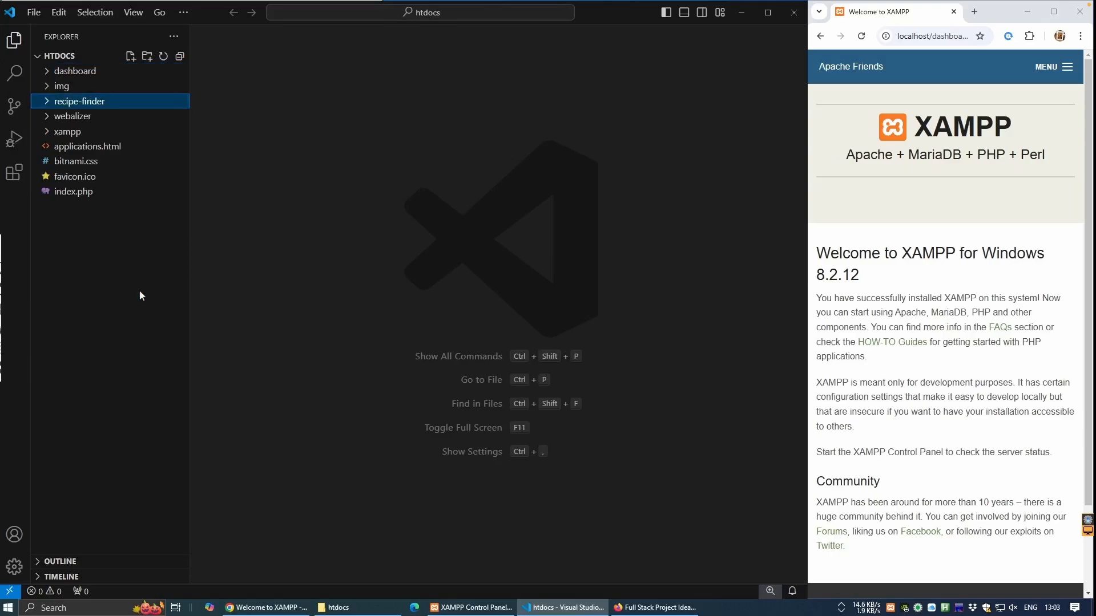
Add config.php with the pasted mysqli connection code, changing the username to 'recipe-user'.
right_click(95, 103)
click(125, 113)
text(config.php)
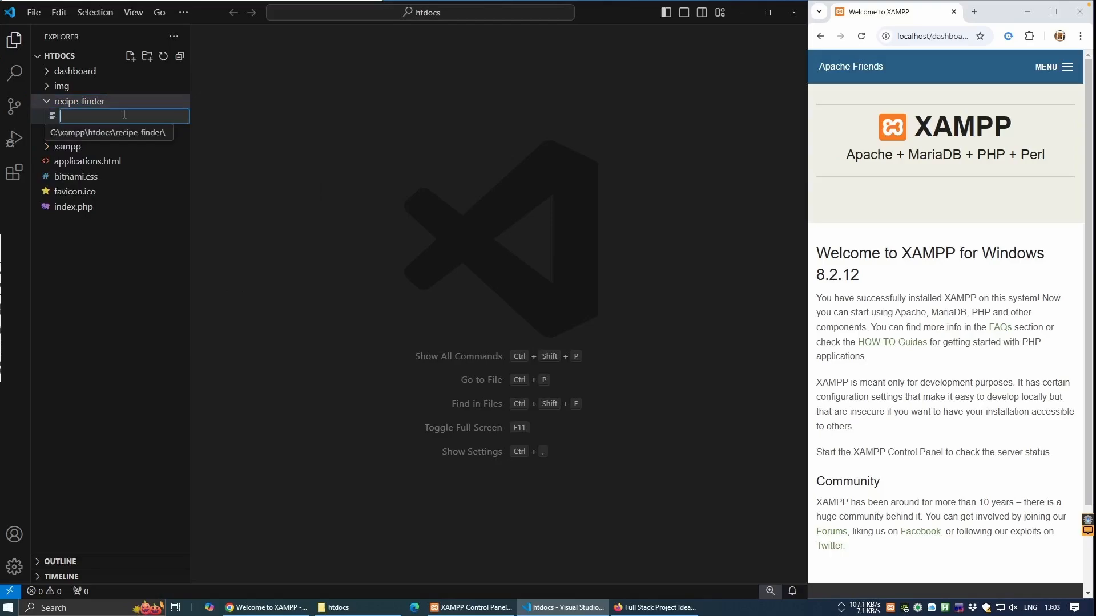
key(Return)
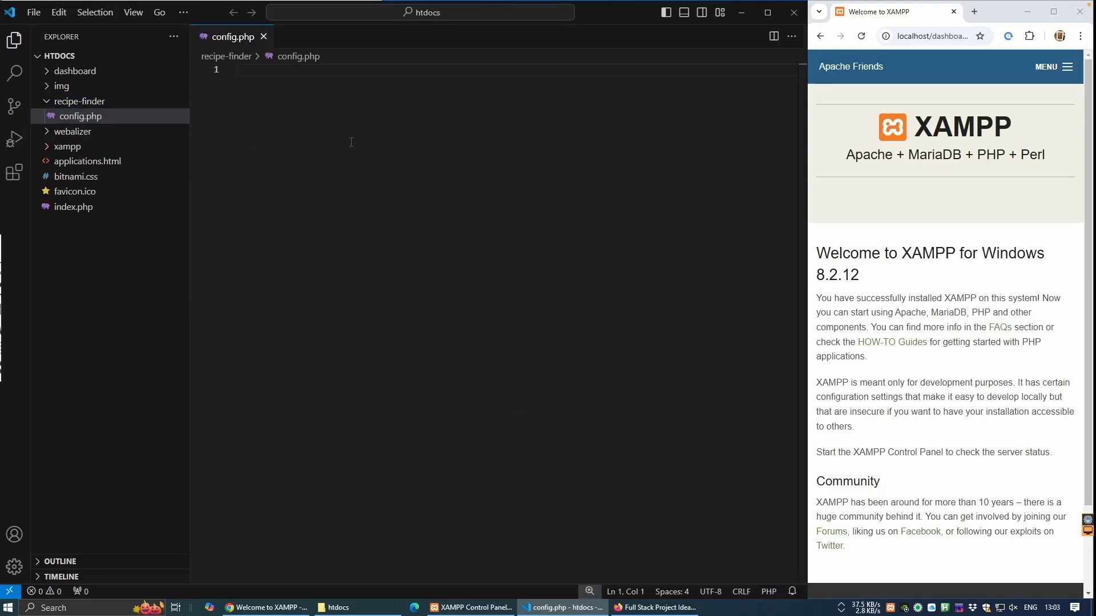
key(ctrl+v)
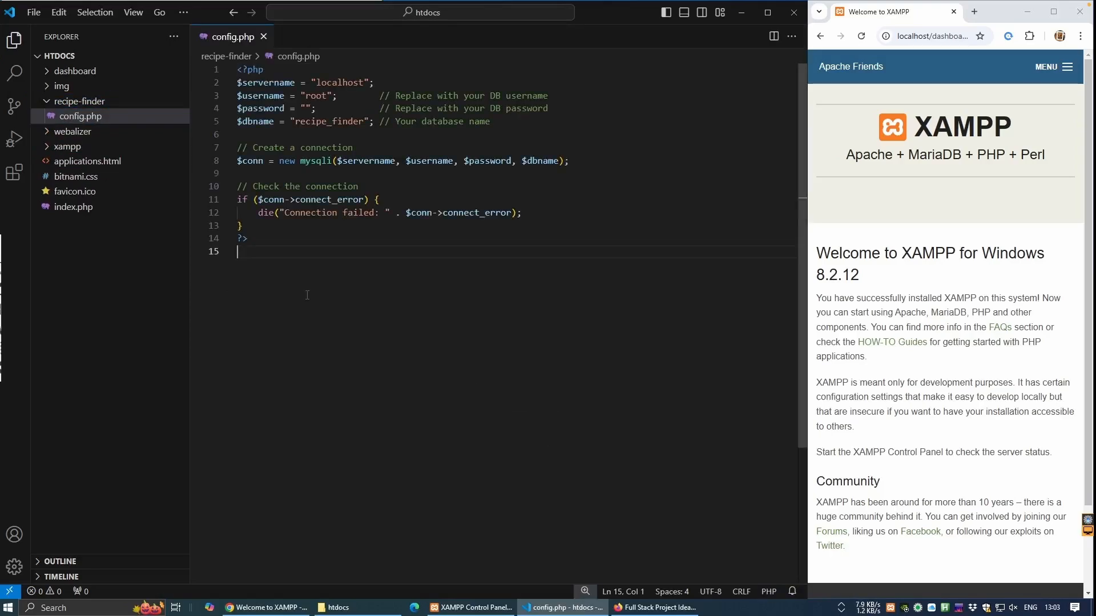
double_click(326, 96)
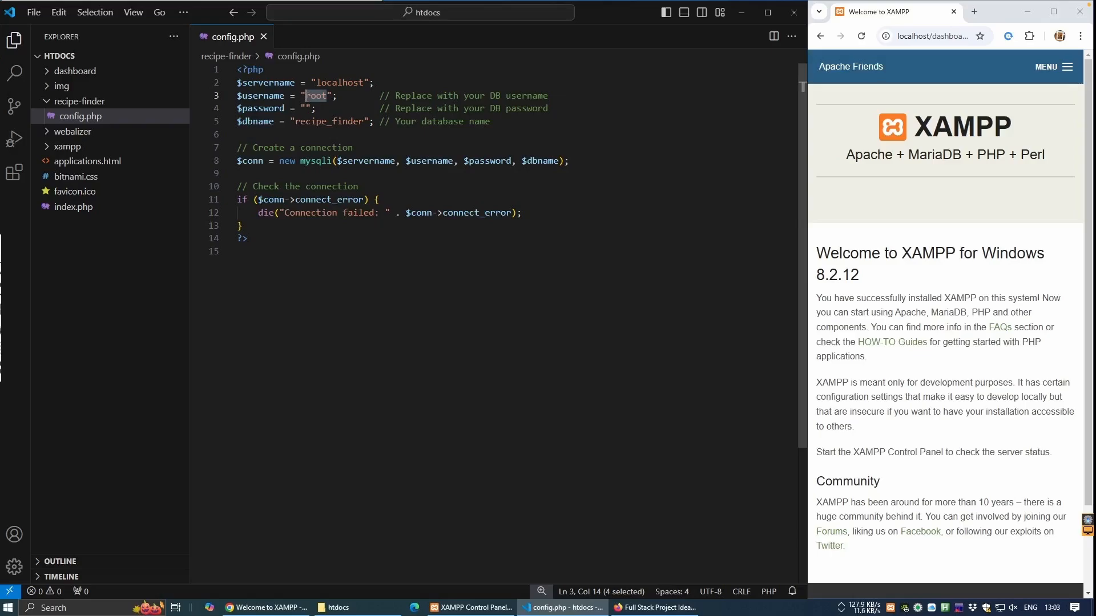
text(recipe-user)
click(405, 362)
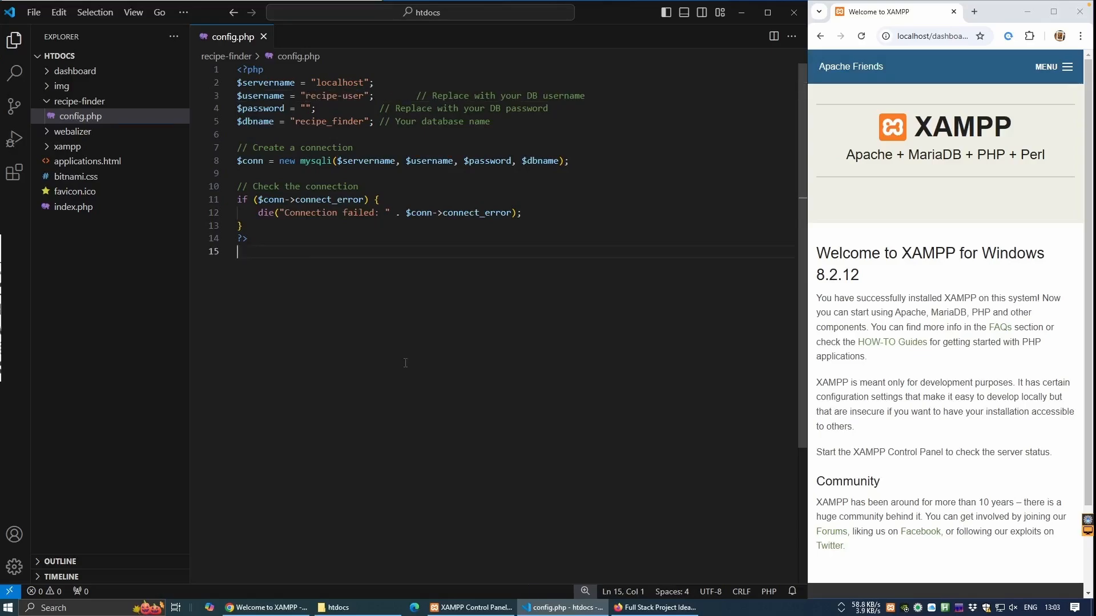
click(1042, 13)
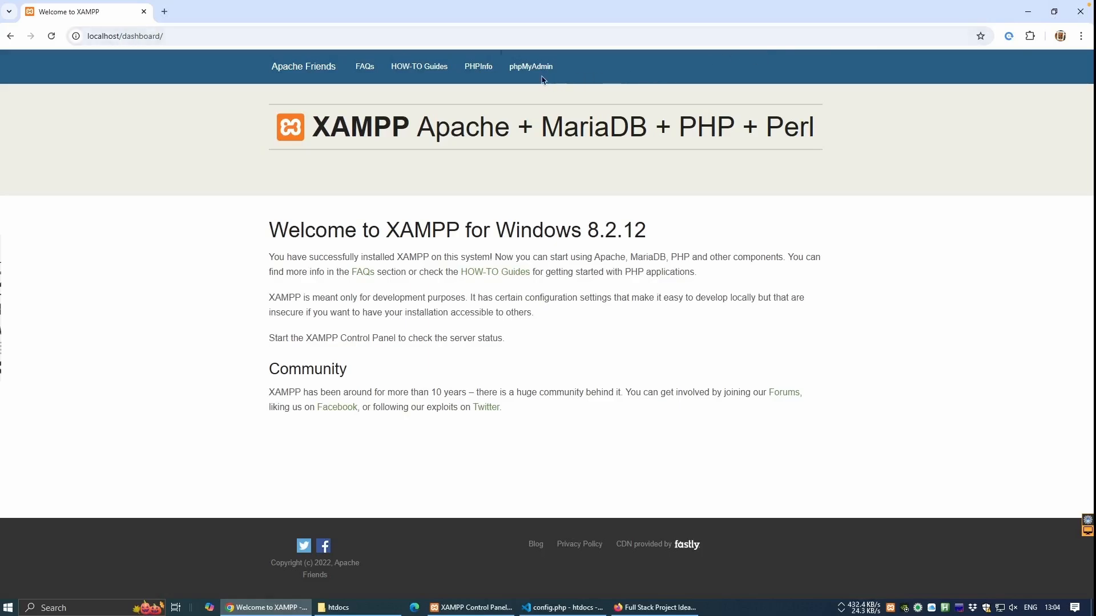
Open phpMyAdmin from the XAMPP dashboard and start a new user account.
click(519, 69)
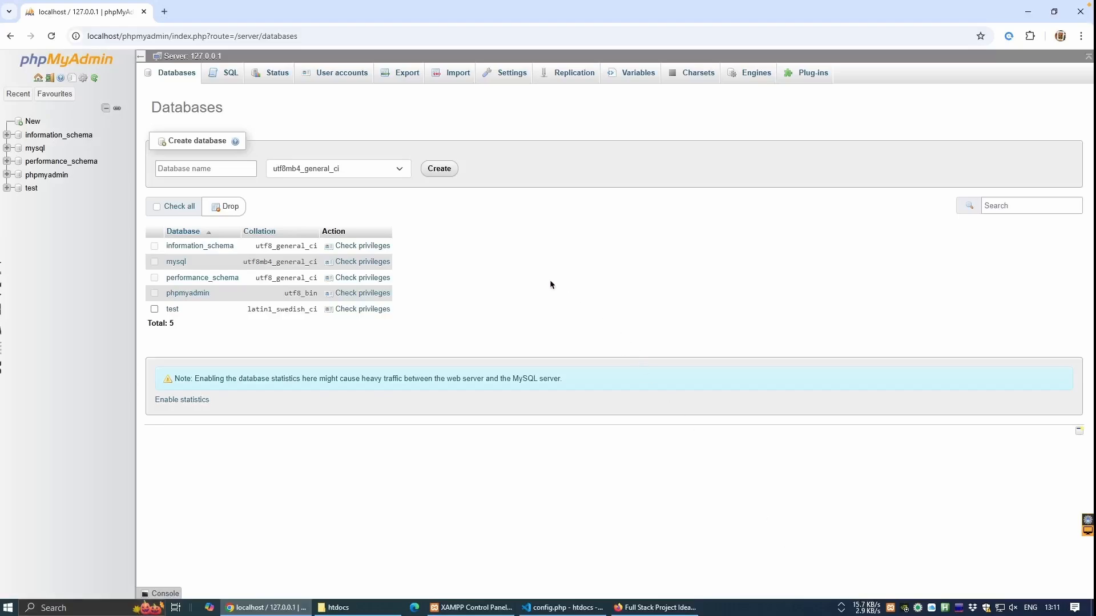
click(338, 78)
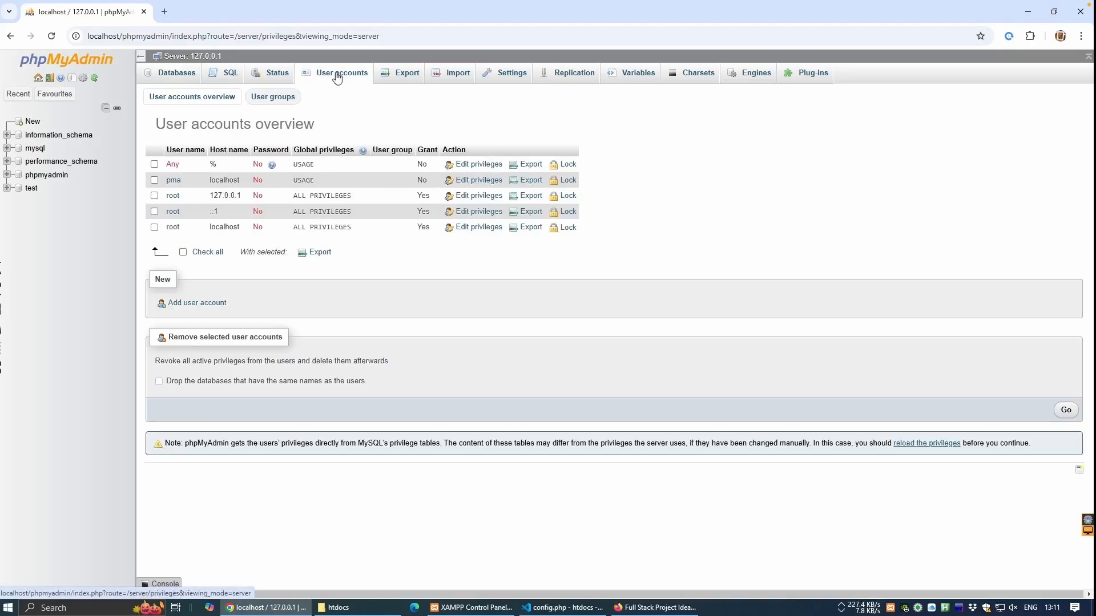
click(216, 307)
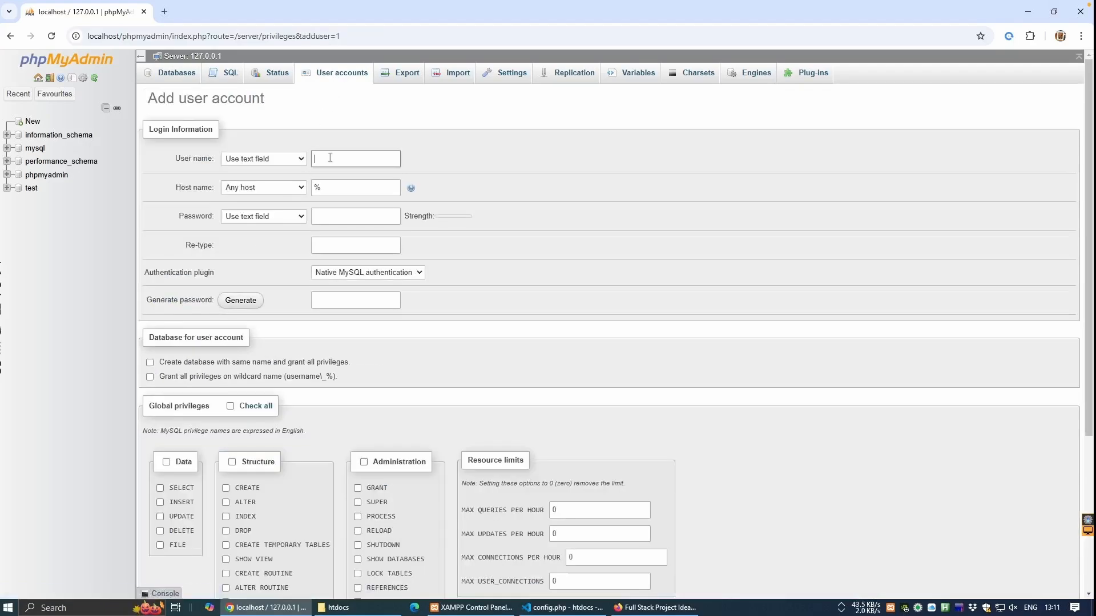
Generate a strong password for the new user and copy it.
click(240, 300)
drag(385, 300, 317, 301)
right_click(323, 304)
click(338, 356)
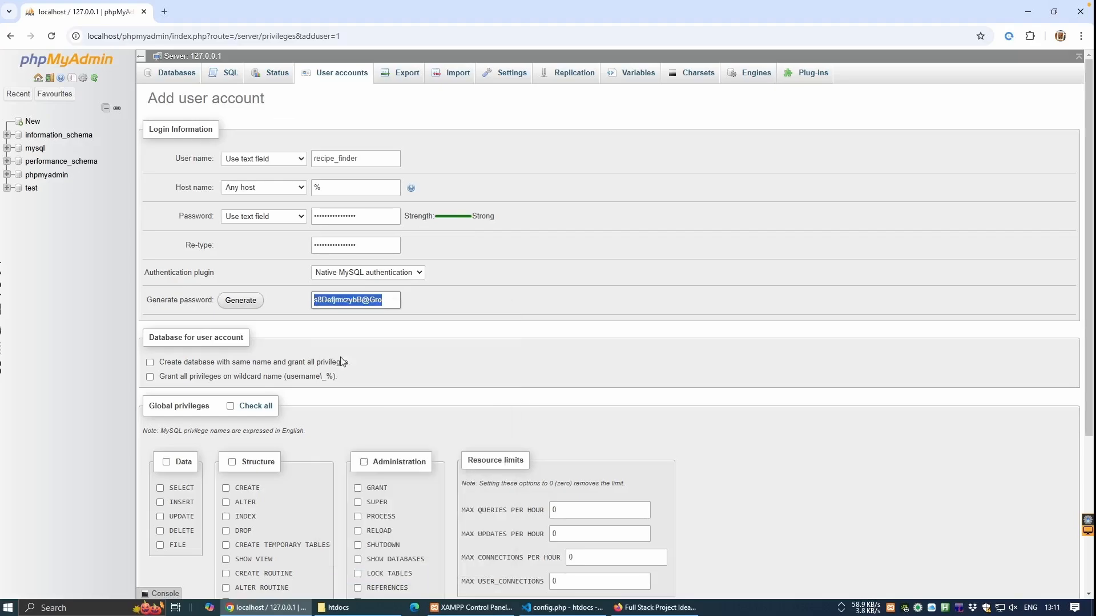
click(562, 608)
Paste the generated password into config.php's $password value.
click(305, 108)
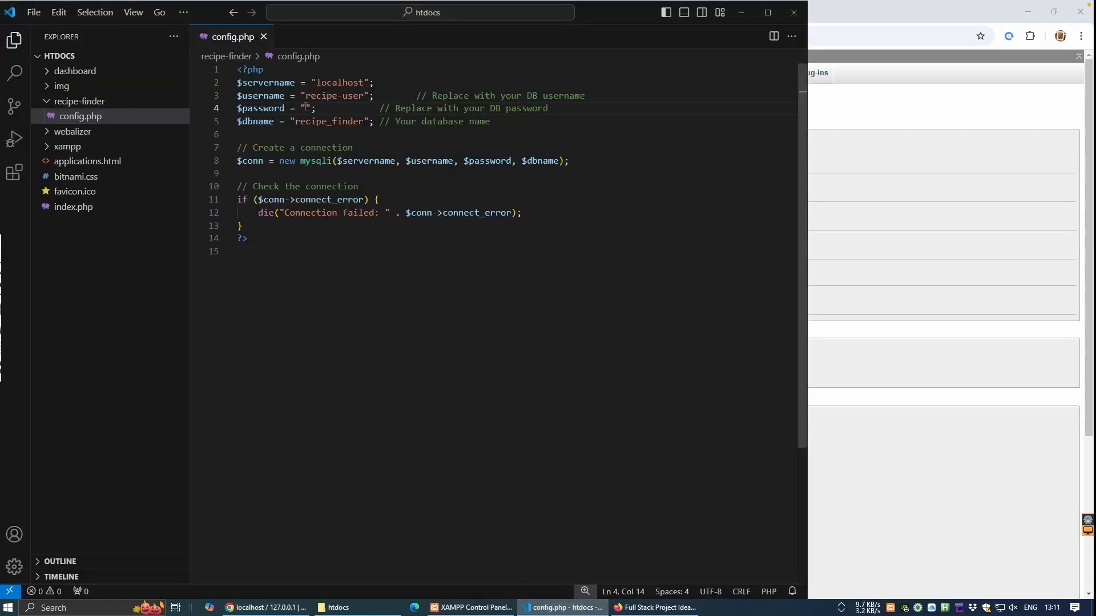
key(ctrl+v)
click(895, 486)
Create the user with a same-named database and privileges on matching databases.
click(150, 363)
click(150, 378)
scroll(430, 368, down, 4)
click(154, 555)
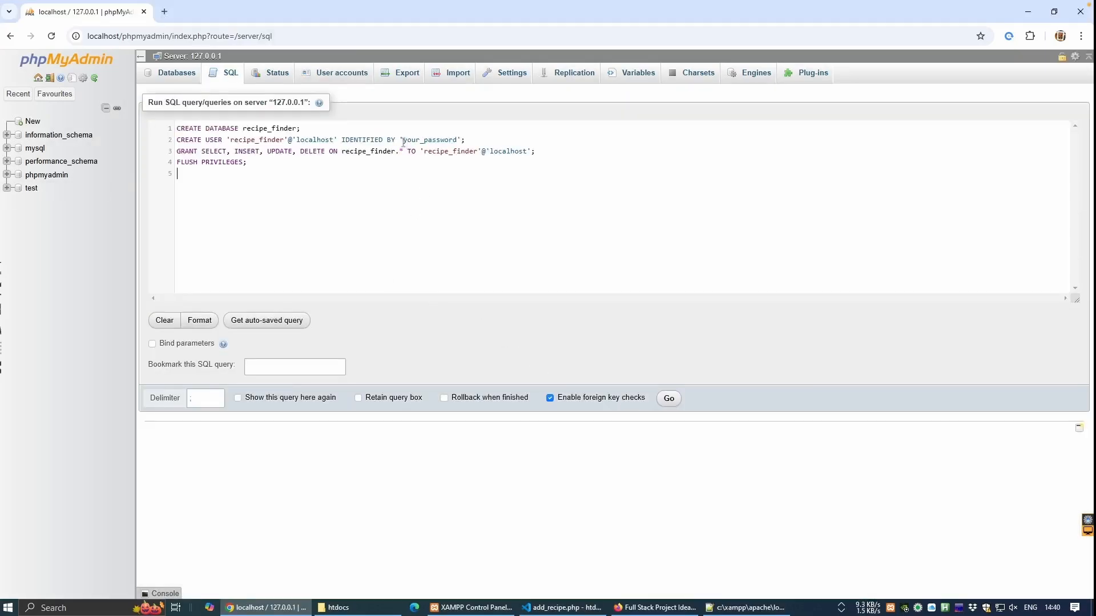
Copy config.php's password to replace the your_password placeholder in the SQL.
double_click(403, 142)
click(562, 607)
click(72, 132)
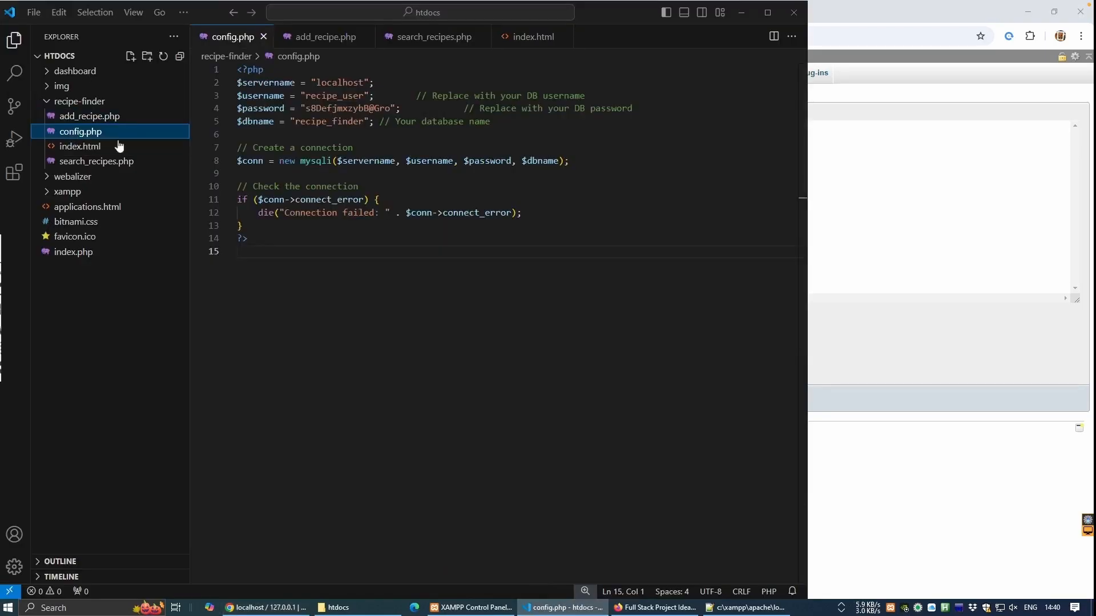
drag(306, 108, 455, 142)
right_click(391, 110)
click(440, 184)
click(870, 244)
Run the database and user SQL, check recipe_finder's user privileges, and open its SQL editor.
key(ctrl+v)
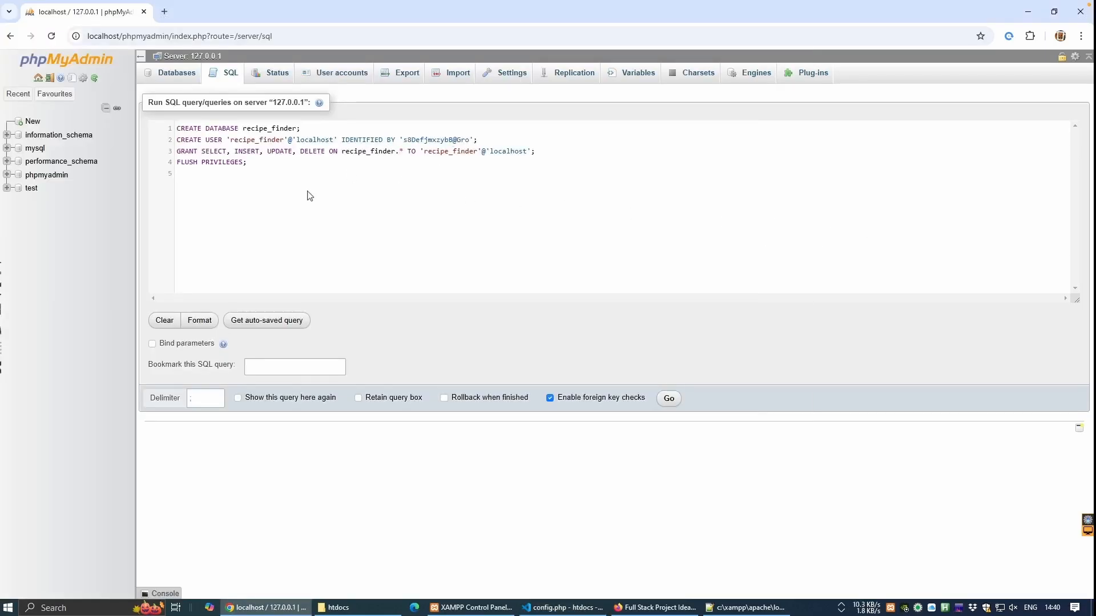
click(668, 398)
click(48, 190)
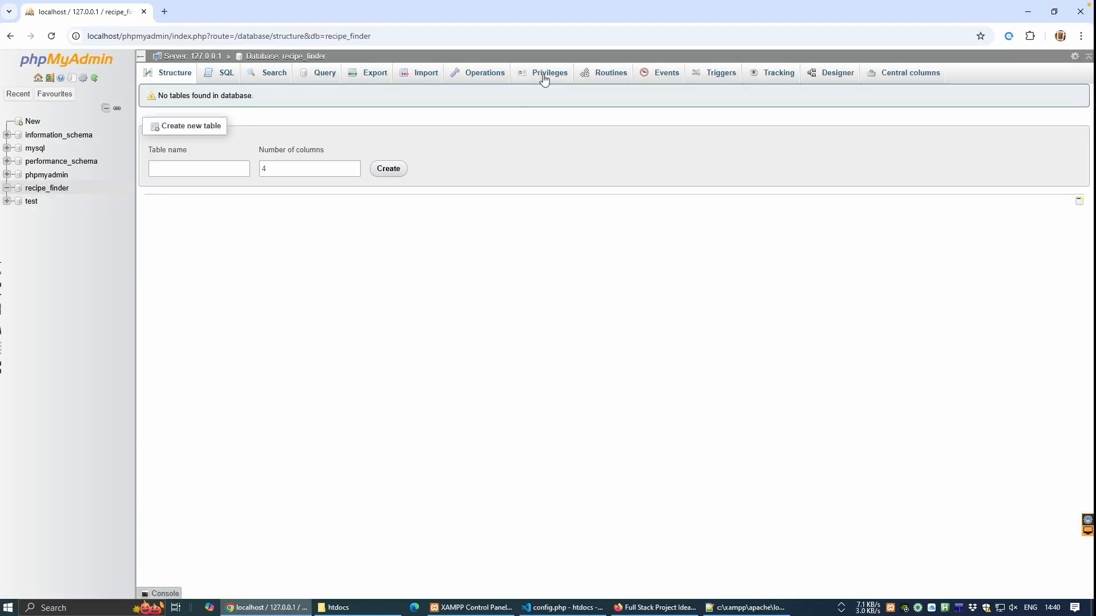
click(543, 78)
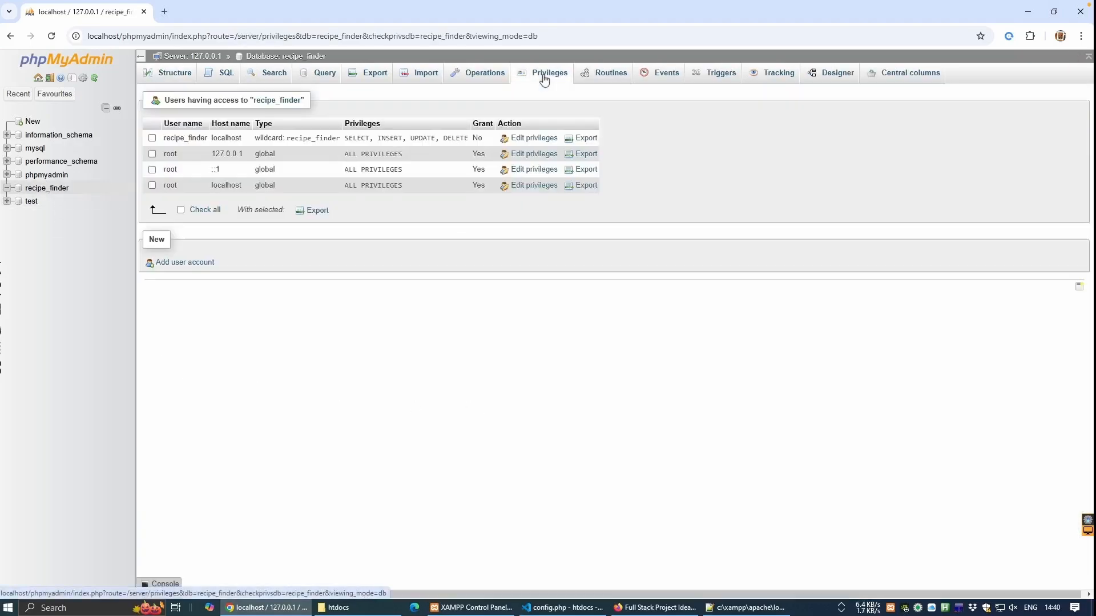
click(222, 81)
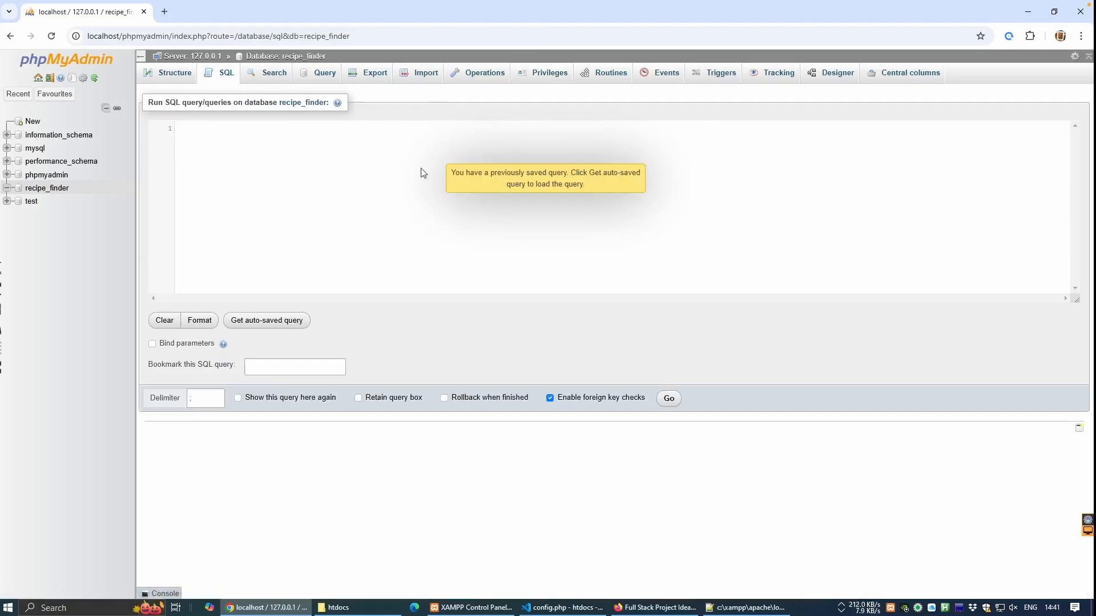
Paste and run the CREATE TABLE recipes query, then browse the new recipes table.
click(232, 167)
key(ctrl+v)
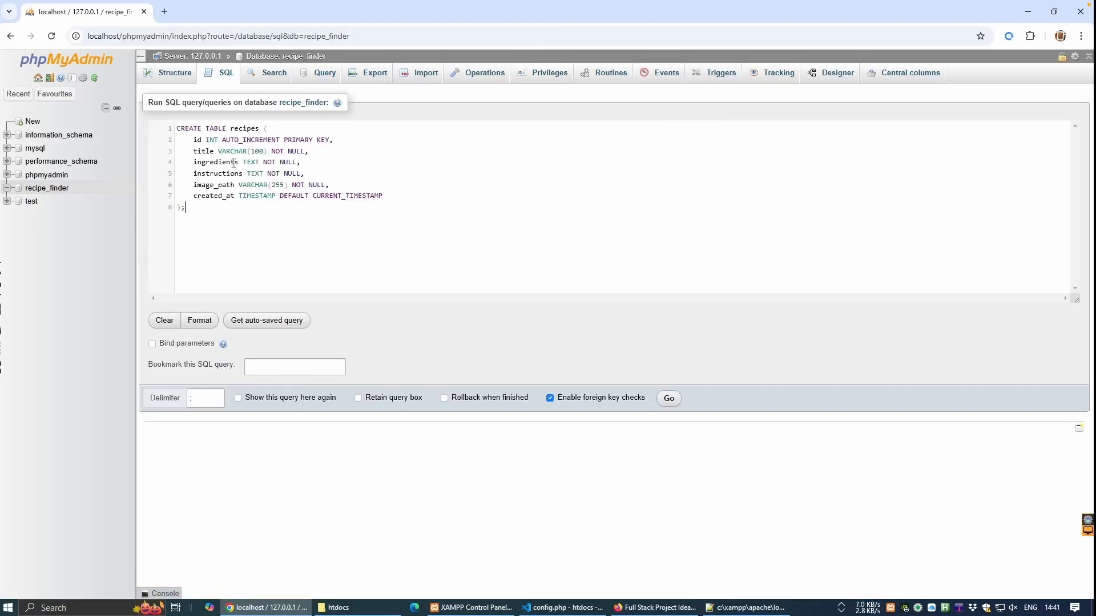
click(669, 398)
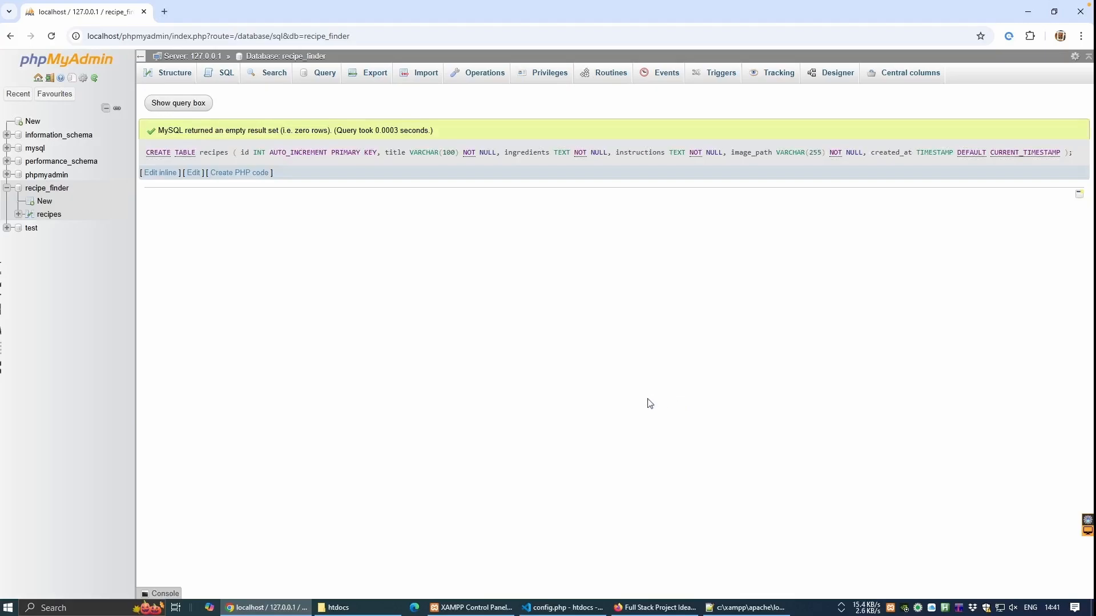
click(48, 215)
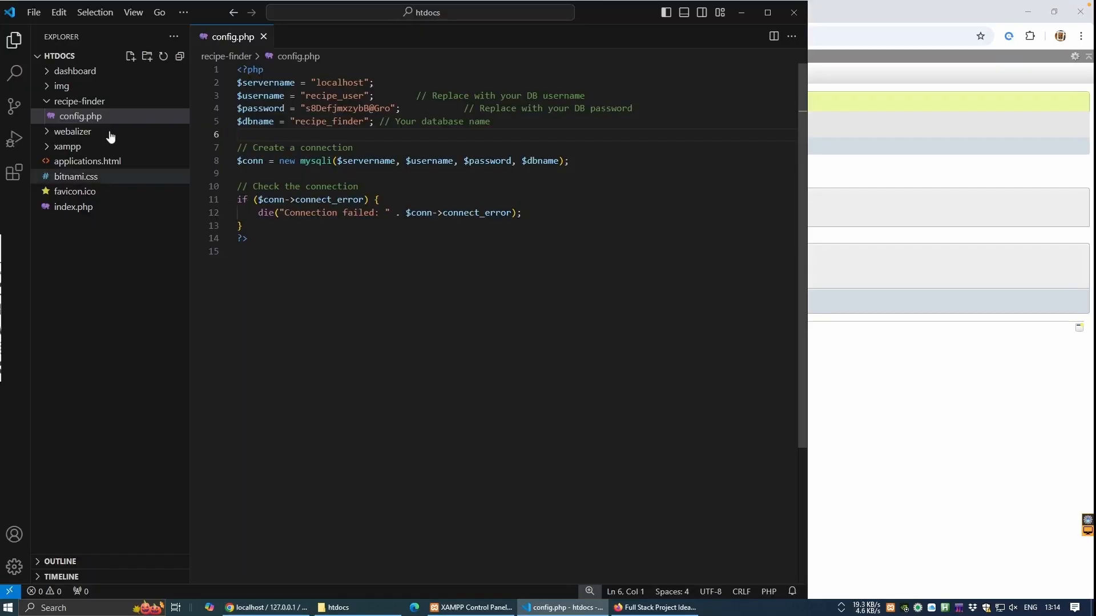
Add add_recipe.php to recipe-finder with the recipe upload PHP code.
right_click(92, 101)
click(113, 112)
text(add_recipe.php)
key(Return)
text(<?php include 'config.php';  $title = $_POST['title']; $ingredients = $_POST['ingredients']; $instructions = $_POST['instructions'];  if (isset($_FILES['image']) && $_FILES['image']['error'] == 0) {     $image_name = basename($_FILES['image']['name']);     $target_dir = 'uploads/';     $target_file = $target_dir . uniqid() . "_" . $image_name; // Prevent overwrites by prefixing with unique ID      // Create the directory if it doesn't exist     if (!is_dir($target_dir)) {         mkdir($target_dir, 0777, true);     }      if (move_uploaded_file($_FILES['image']['tmp_name'], $target_file)) {         // Insert recipe into database         $stmt = $conn->prepare("INSERT INTO recipes (title, ingredients, instructions, image_path) VALUES (?, ?, ?, ?)");         $stmt->bind_param("ssss", $title, $ingredients, $instructions, $target_file);         $stmt->execute();          echo json_encode(['success' => true, 'message' => 'Recipe added successfully']);     } else {         echo json_encode(['success' => false, 'error' => 'Image upload failed']);     } } else {     echo json_encode(['success' => false, 'error' => 'Invalid image file']); } ?>)
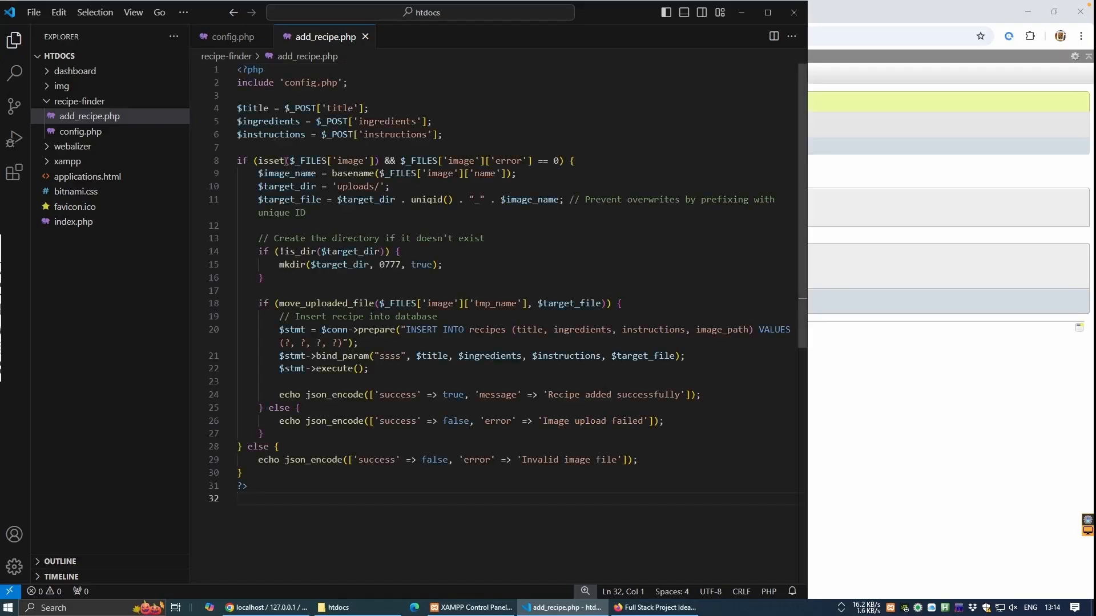
Add search_recipes.php with the ingredient search PHP code.
right_click(86, 101)
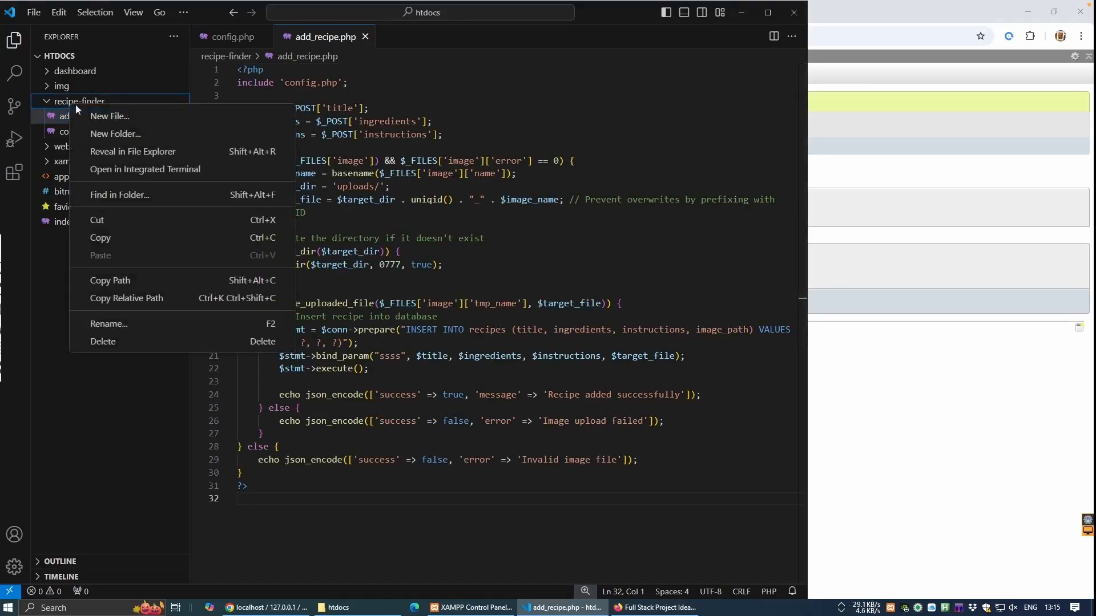
click(110, 113)
text(search_recipes.php)
key(Return)
text(<?php include 'config.php';  $ingredient = $_GET['ingredient'] ?? ''; $stmt = $conn->prepare("SELECT * FROM recipes WHERE ingredients LIKE ?"); $search_term = '%' . $ingredient . '%'; $stmt->bind_param("s", $search_term); $stmt->execute(); $result = $stmt->get_result(); $recipes = $result->fetch_all(MYSQLI_ASSOC);  echo json_encode($recipes); ?>)
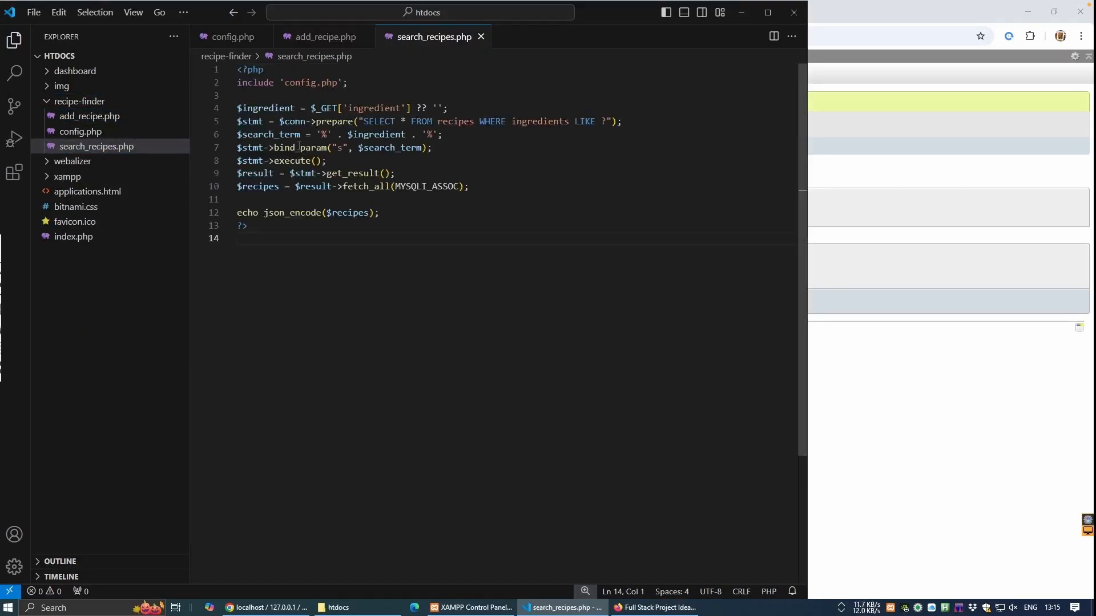
Add index.html containing the Recipe Finder page markup.
right_click(113, 106)
click(112, 111)
text(index.html)
key(Return)
key(ctrl+v)
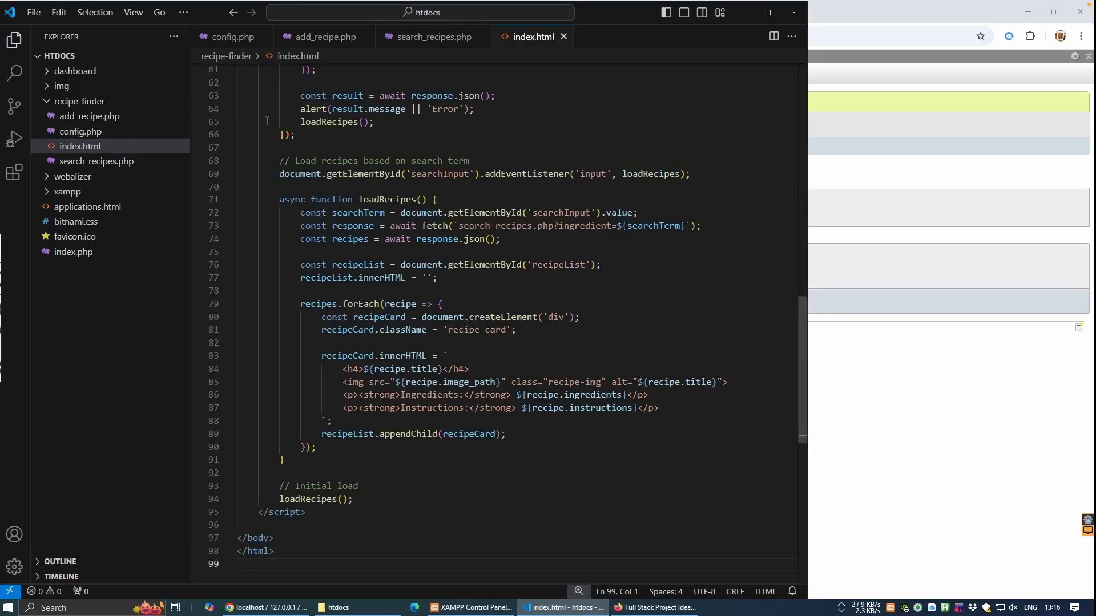
scroll(326, 191, up, 15)
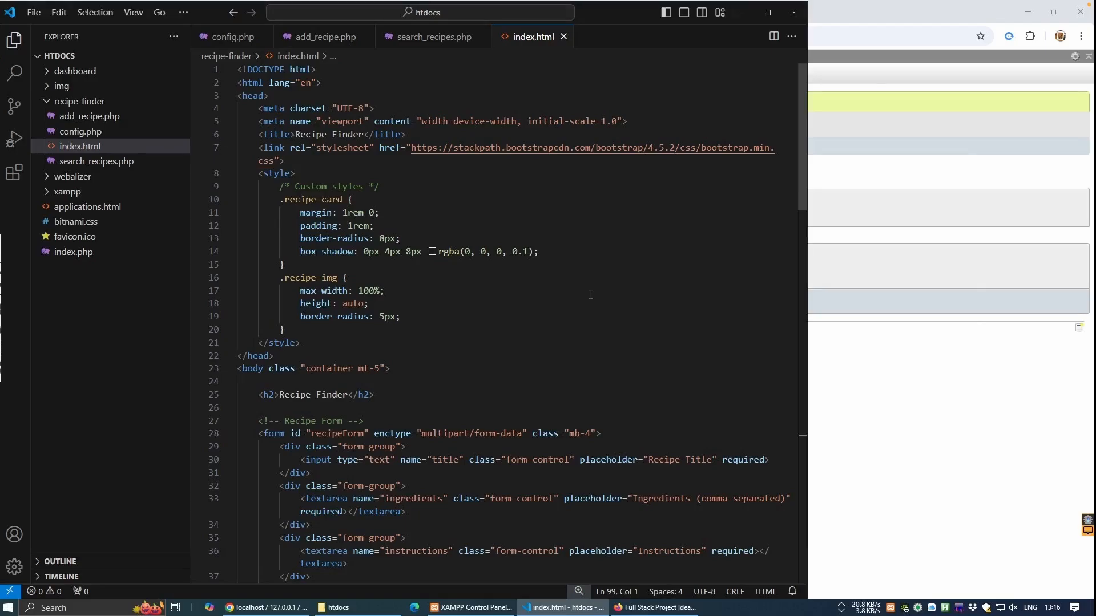
click(880, 380)
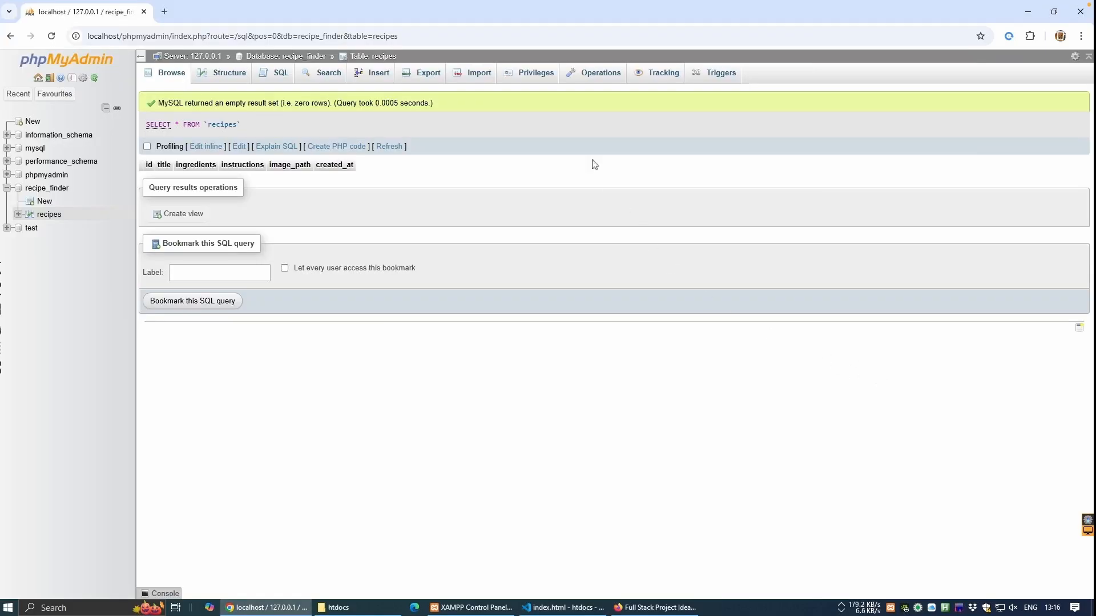
Load localhost/recipe-finder in Chrome.
click(414, 35)
text(localhost/recipe-f)
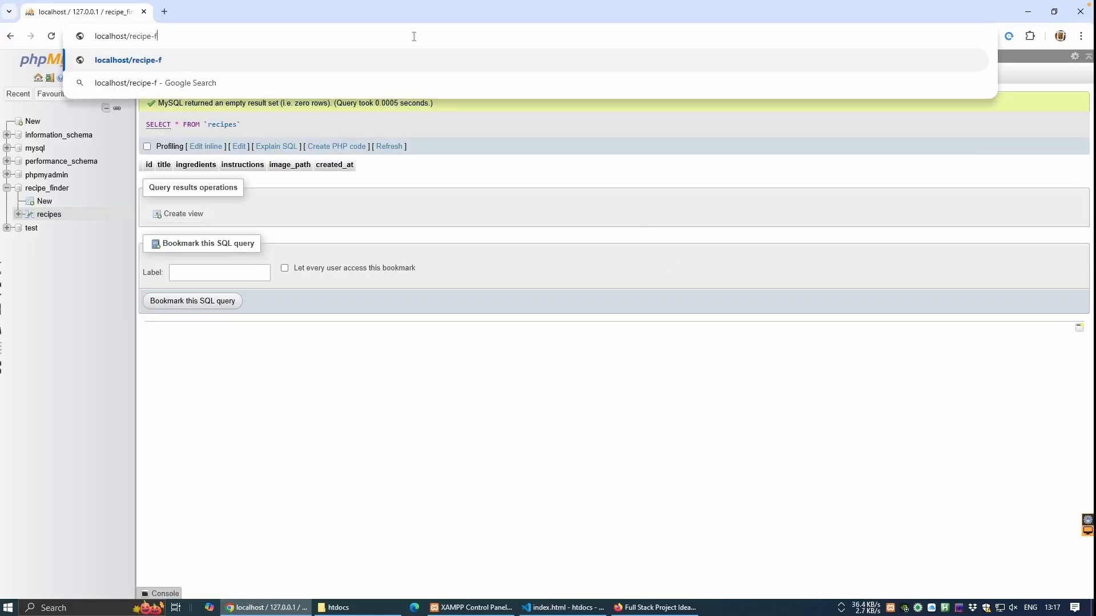
text(inder/)
key(Return)
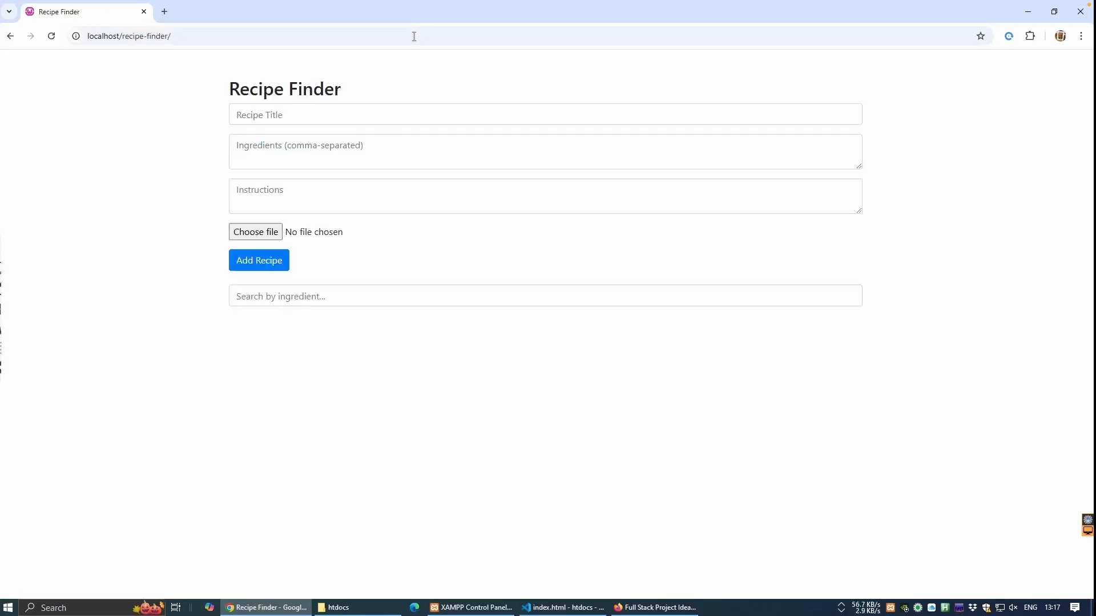
Inspect the console's JSON error, then open Apache's error.log from XAMPP.
right_click(978, 282)
click(862, 528)
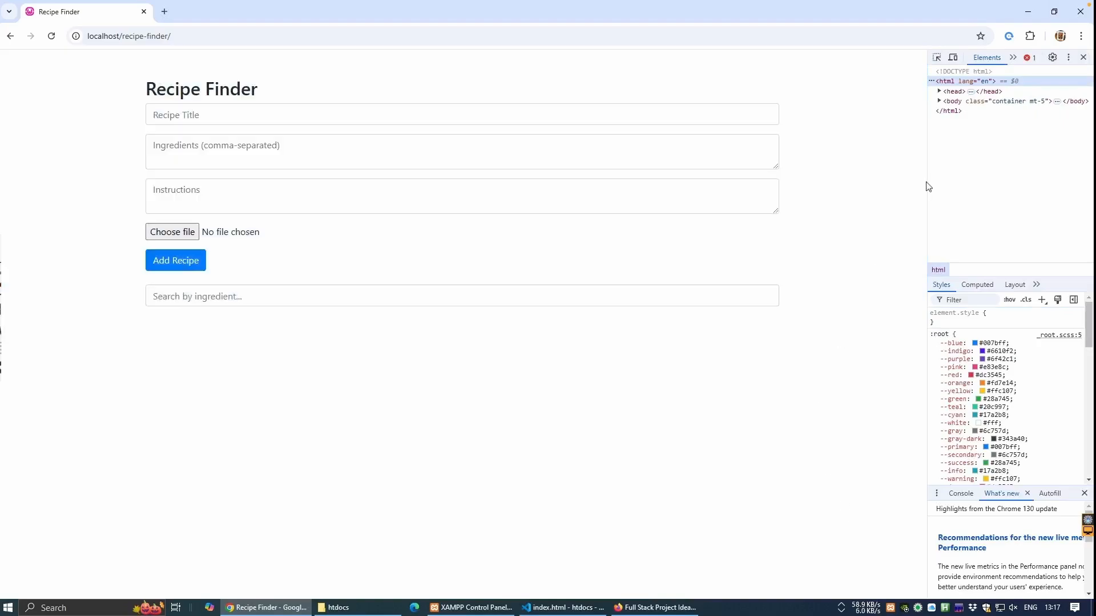
drag(927, 185, 773, 187)
click(867, 60)
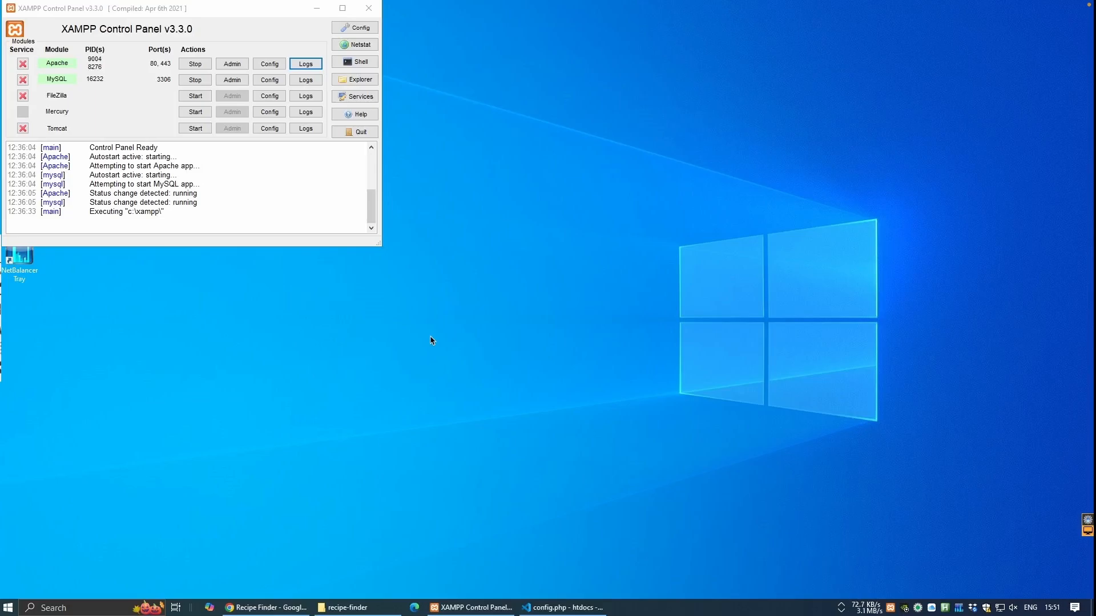
click(311, 65)
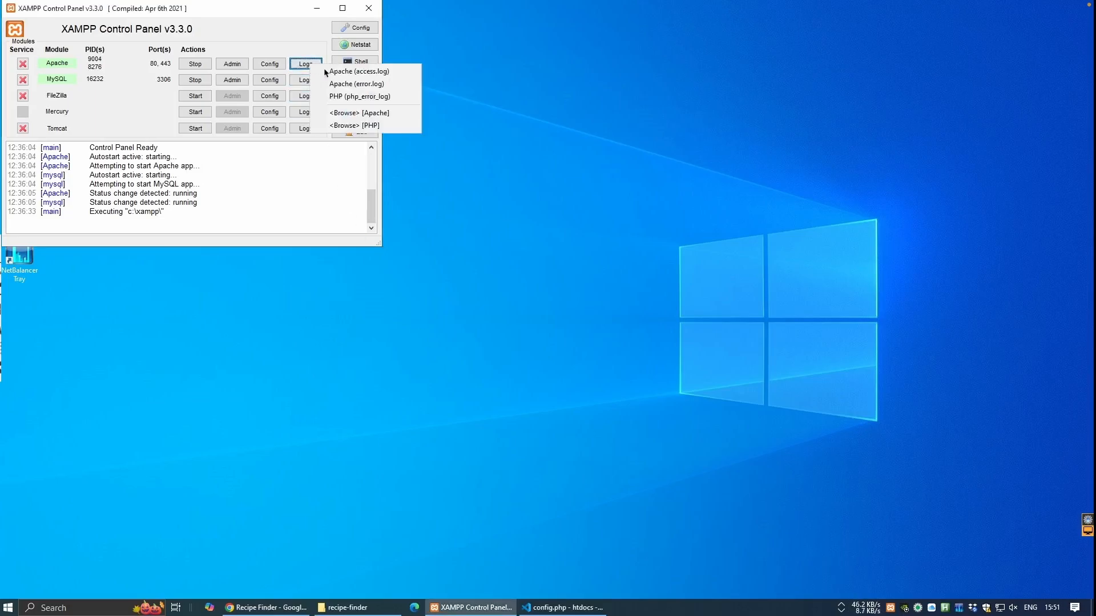
click(335, 85)
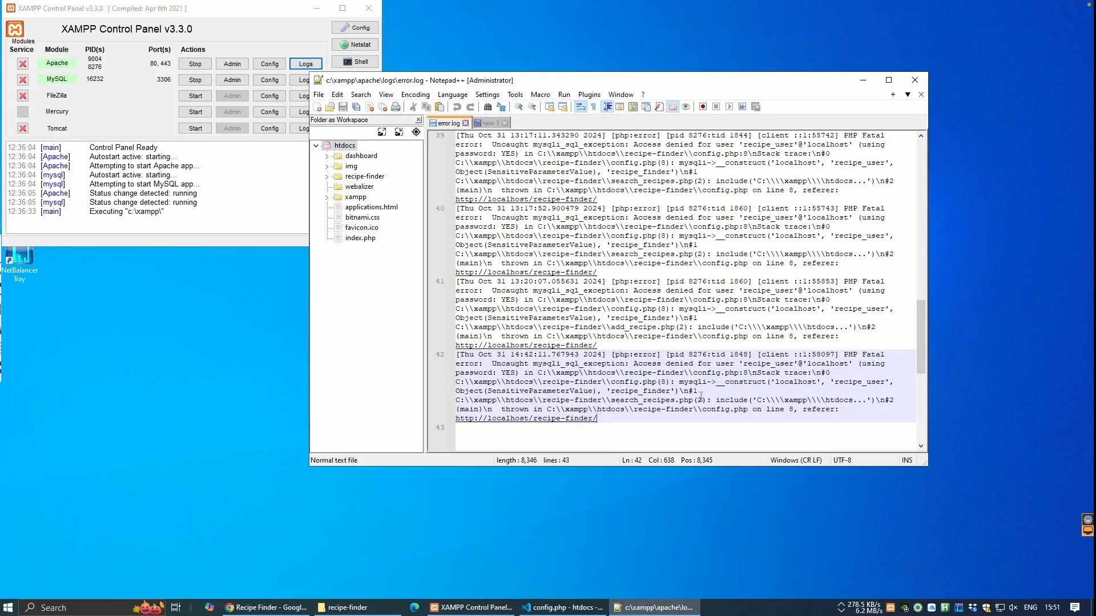
Read the access-denied error in error.log and change config.php's username to recipe_finder.
drag(492, 363, 629, 364)
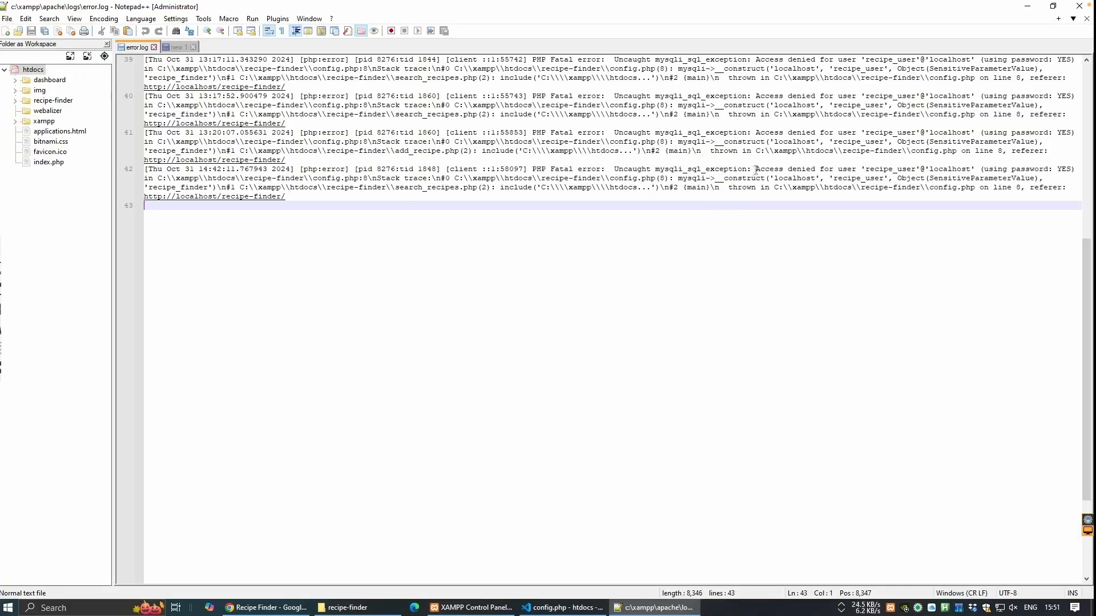
drag(756, 170, 976, 170)
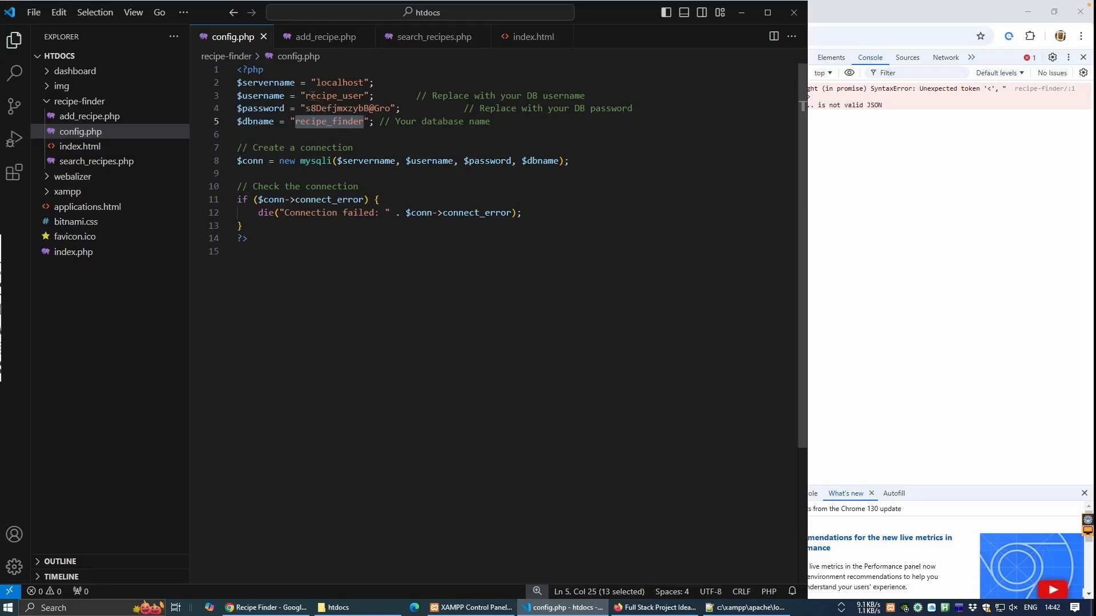
drag(306, 96, 365, 96)
text(recipe_finder)
click(357, 284)
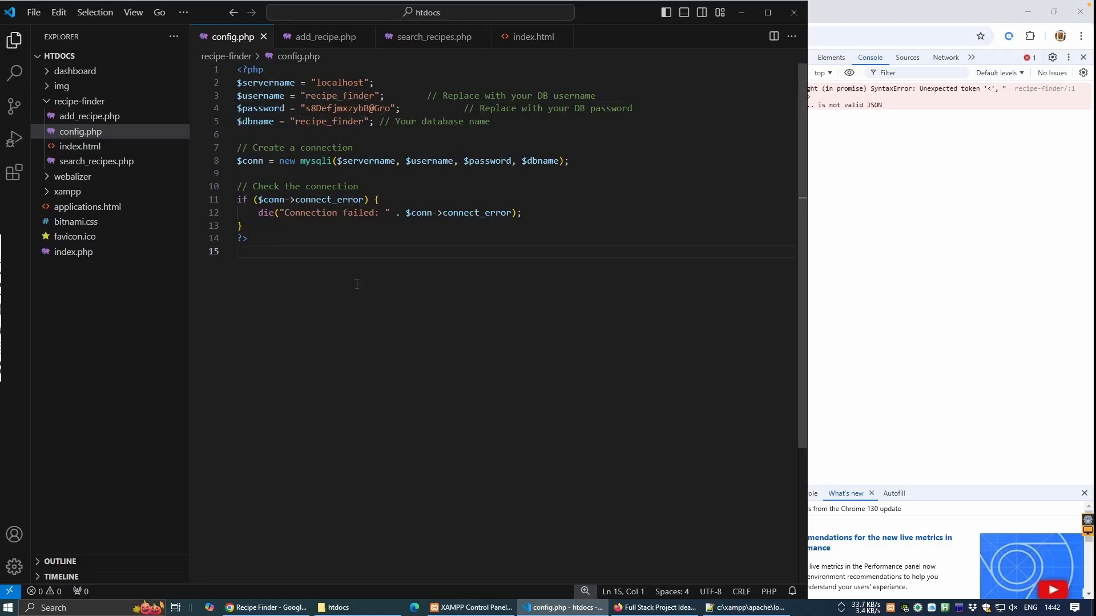
click(844, 303)
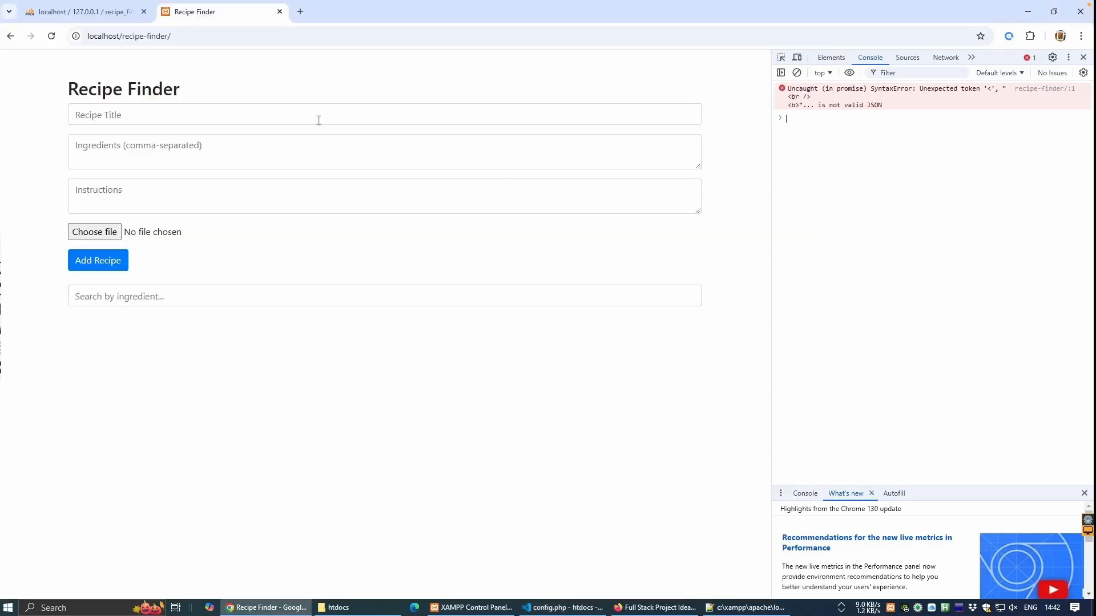
Reload the page and enter title 'Spag Bol' with its ingredients and three cooking steps.
click(232, 34)
click(231, 36)
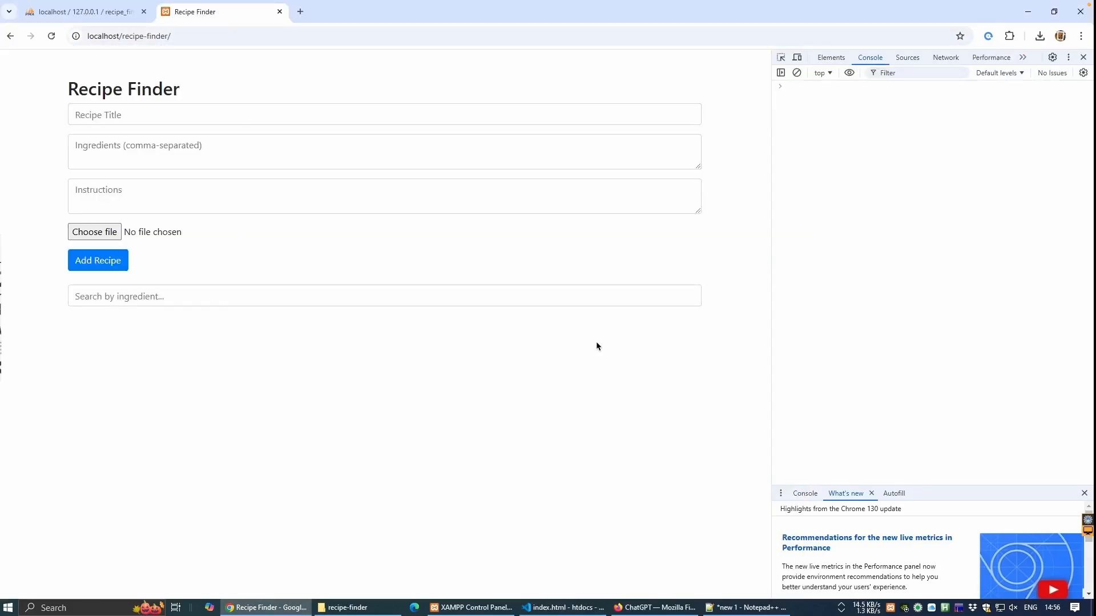
click(130, 115)
text(Spag Bol)
click(107, 147)
text(tomatoes, garlic, onion, mince meat)
click(100, 194)
text(1.Mix it 2.Cook it 3.Eat it)
Attach spag-bol.jpg as the photo, submit the recipe, and dismiss the confirmation.
click(94, 233)
click(186, 115)
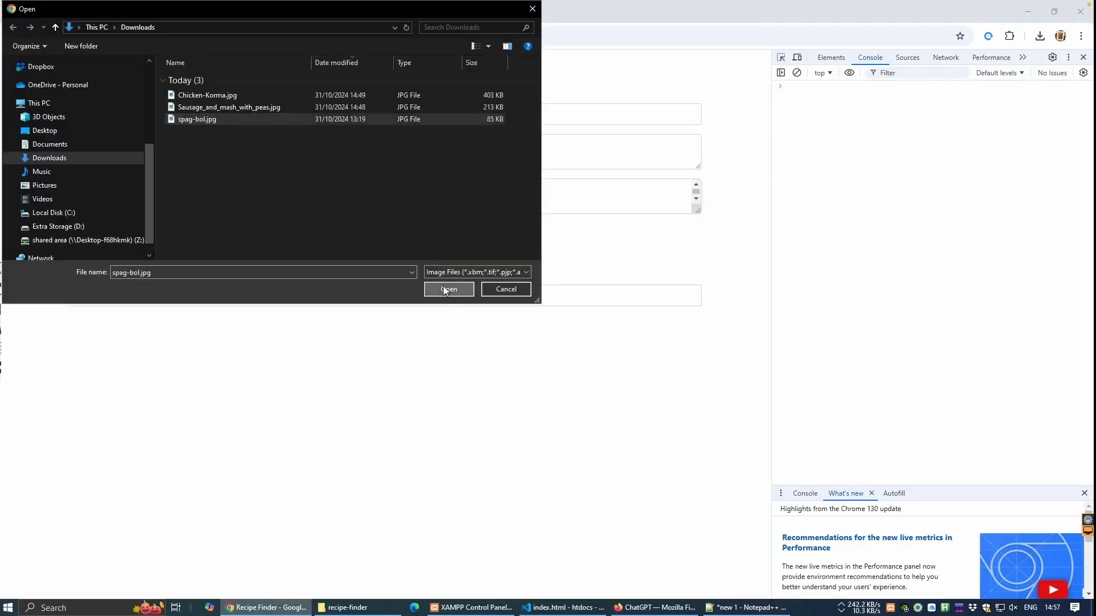
click(442, 285)
click(95, 263)
click(643, 108)
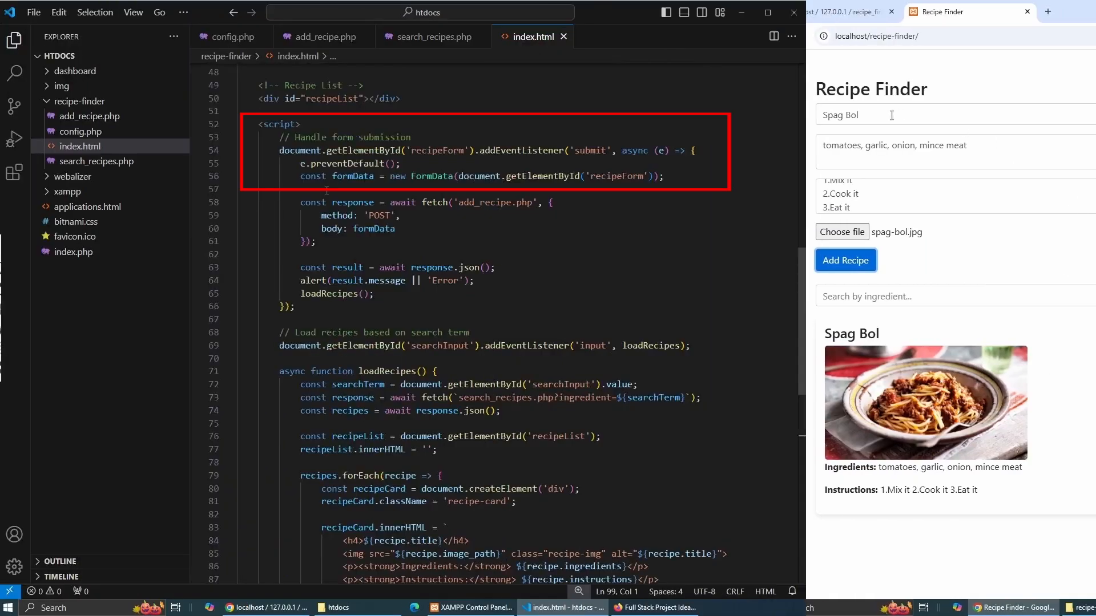
Add a Sausage and Mash recipe with its ingredients and Sausage_and_mash_with_peas.jpg photo.
text(Sausage and Mas)
click(861, 147)
drag(973, 147, 820, 137)
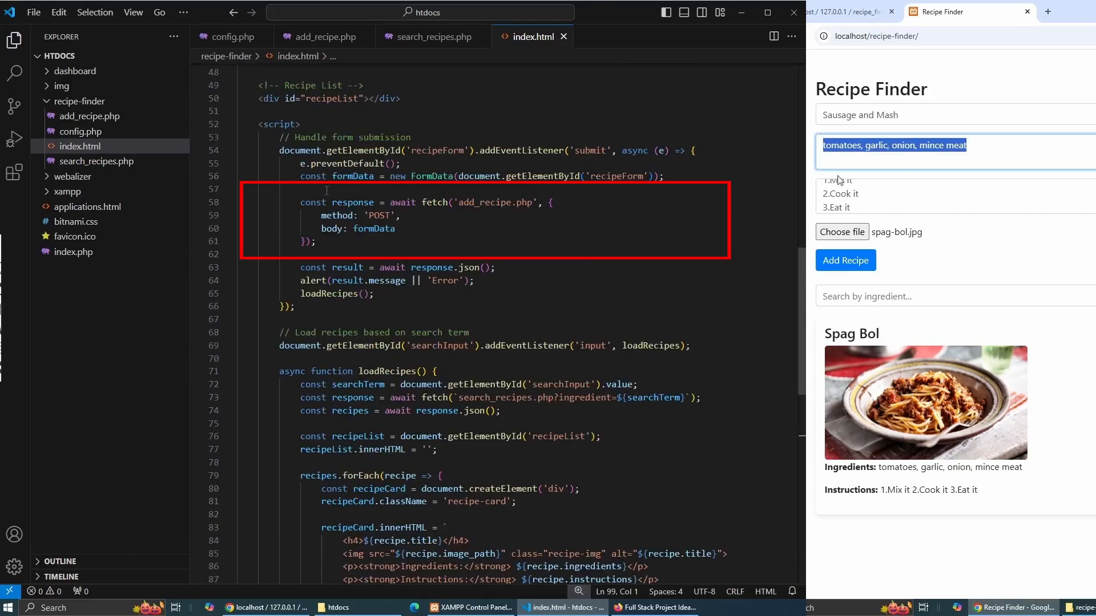
text(Sausages, Potatoes, Peas, Gravy)
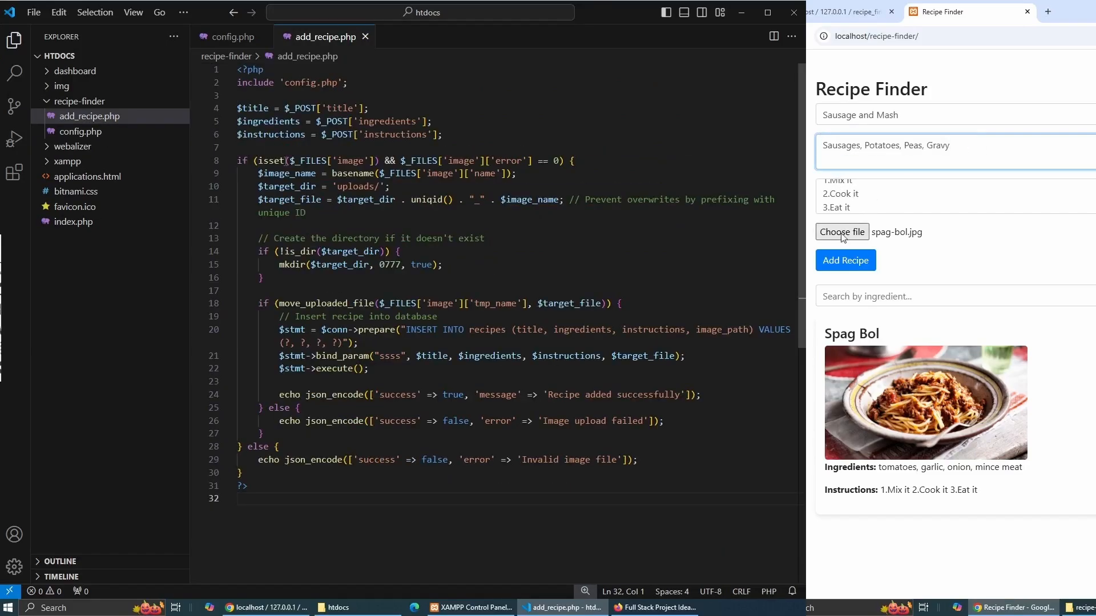
click(845, 232)
double_click(976, 107)
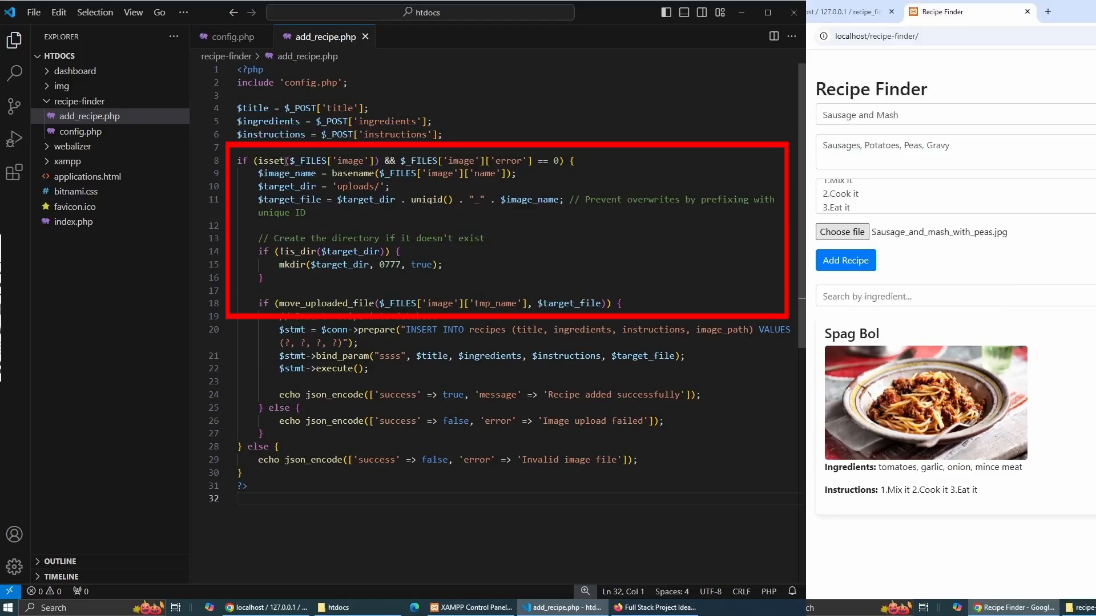
click(850, 262)
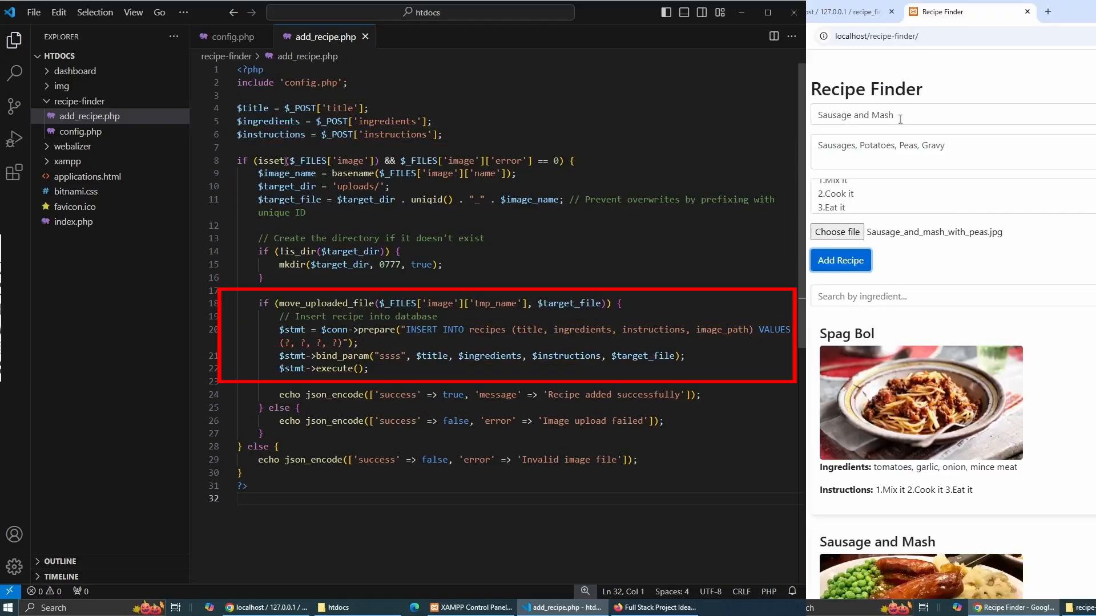
Add a Chicken Korma recipe with its ingredients and Chicken-Korma.jpg photo.
drag(900, 118, 815, 120)
text(Chick)
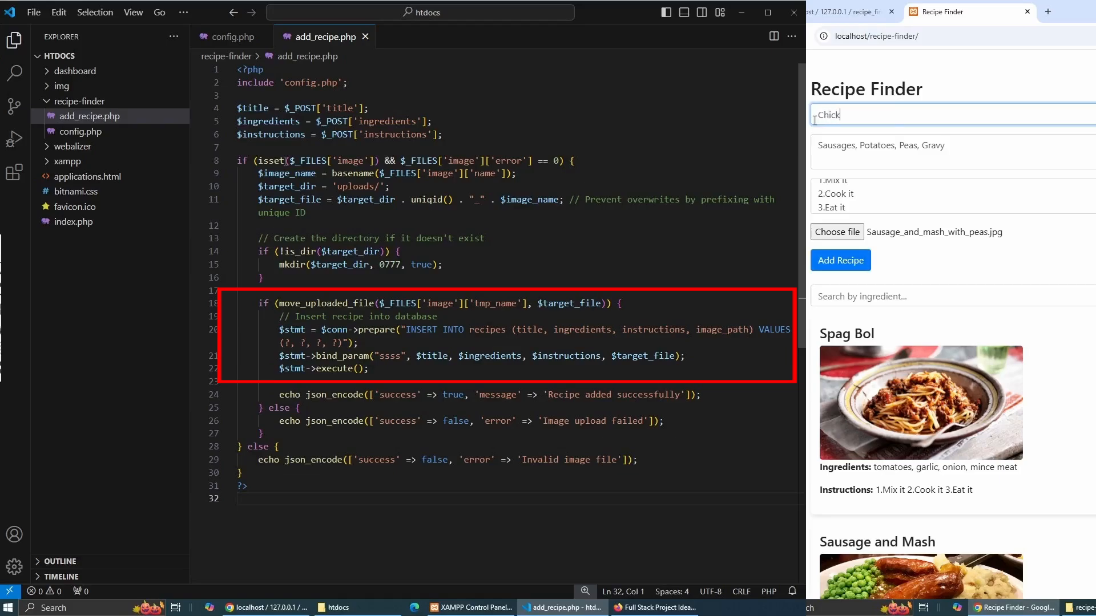
text(en Korma)
drag(947, 146, 810, 152)
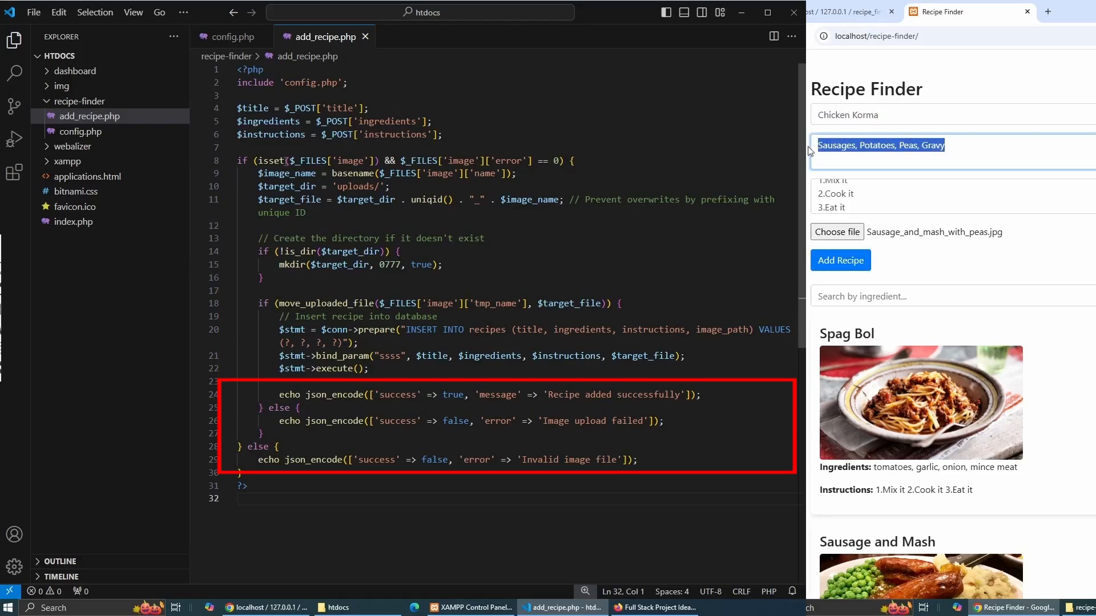
key(ctrl+v)
click(838, 233)
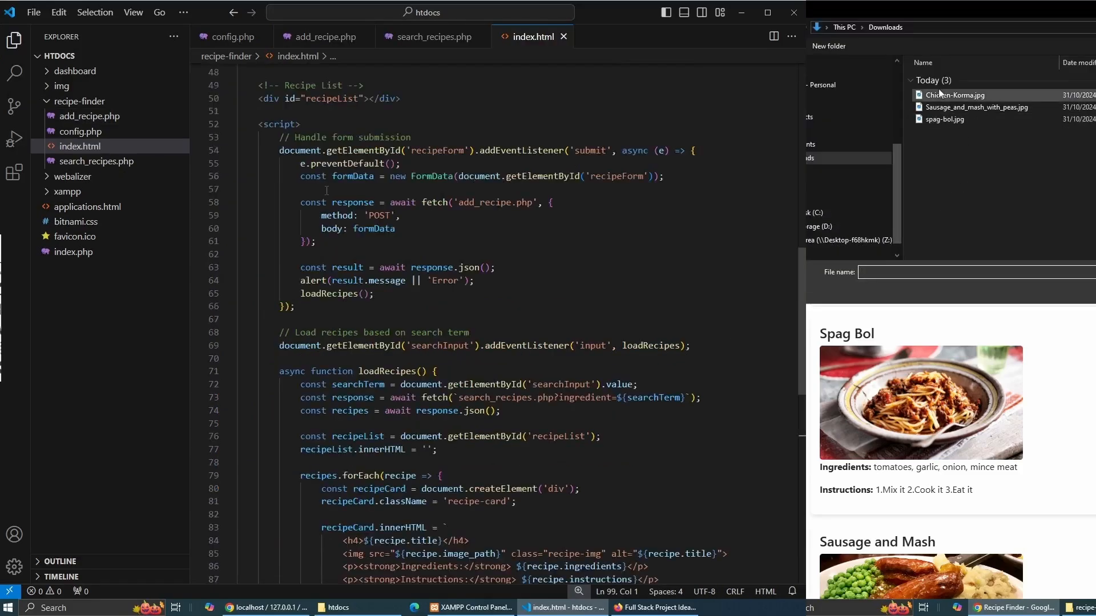
click(938, 95)
double_click(938, 96)
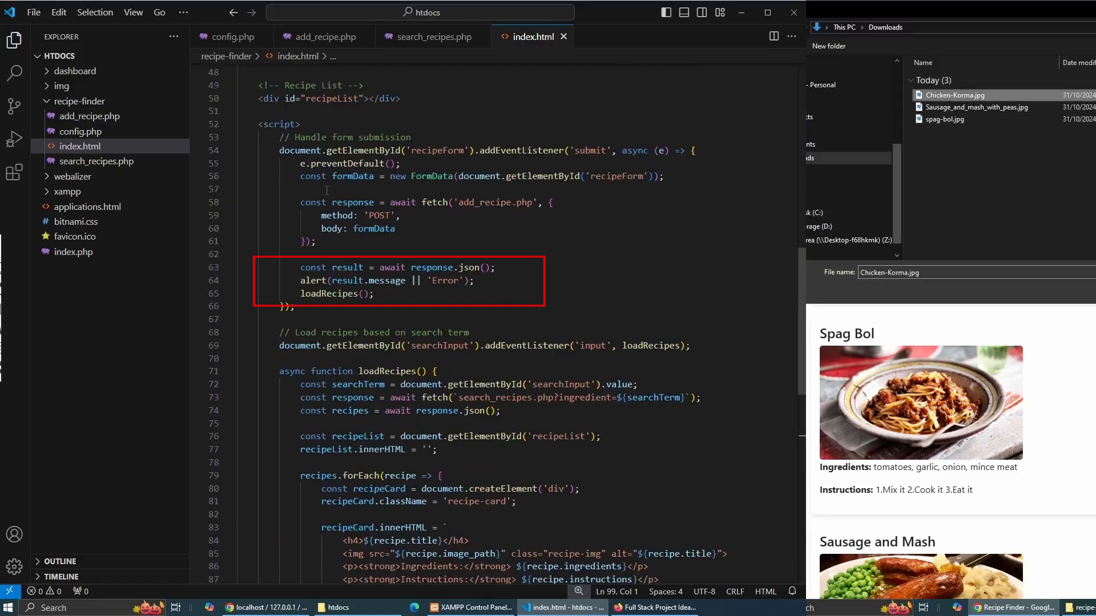
click(842, 260)
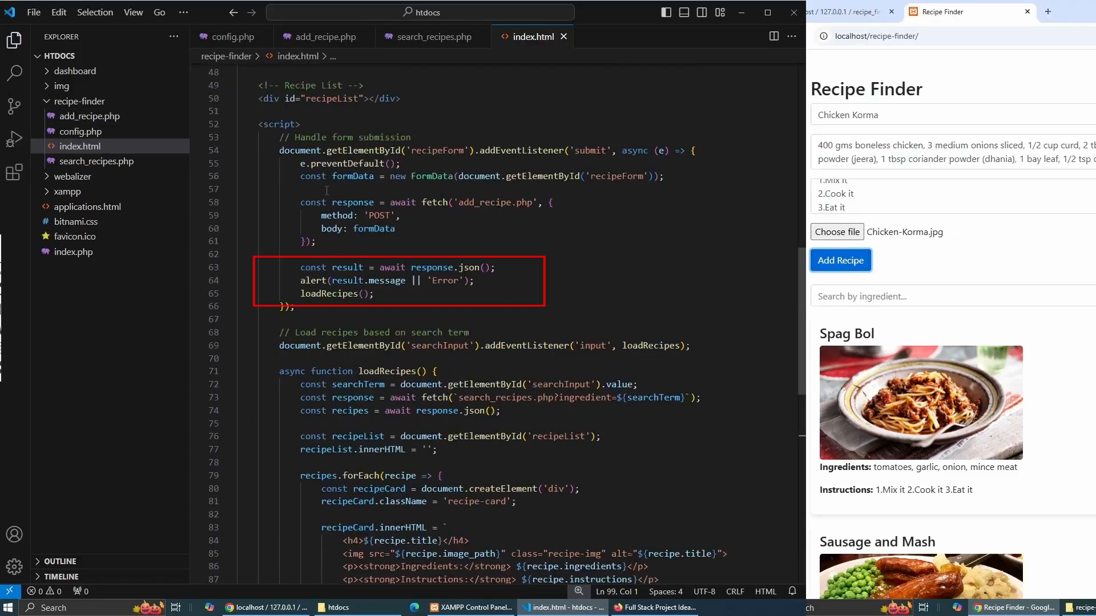
scroll(951, 325, down, 6)
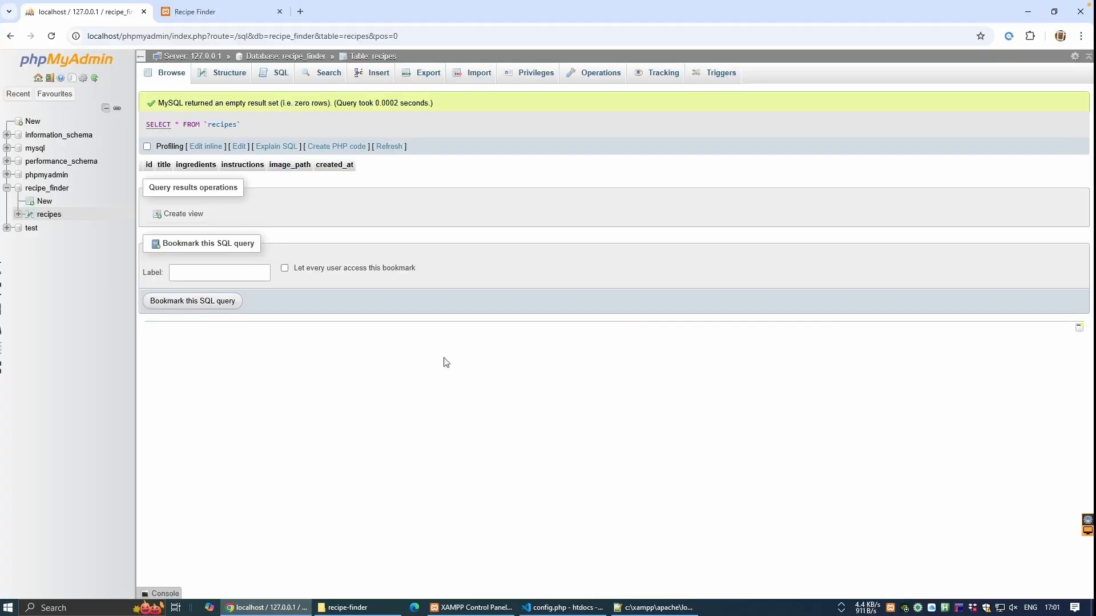
Show the recipes table's three rows beside the uploads folder holding their three photos.
click(170, 77)
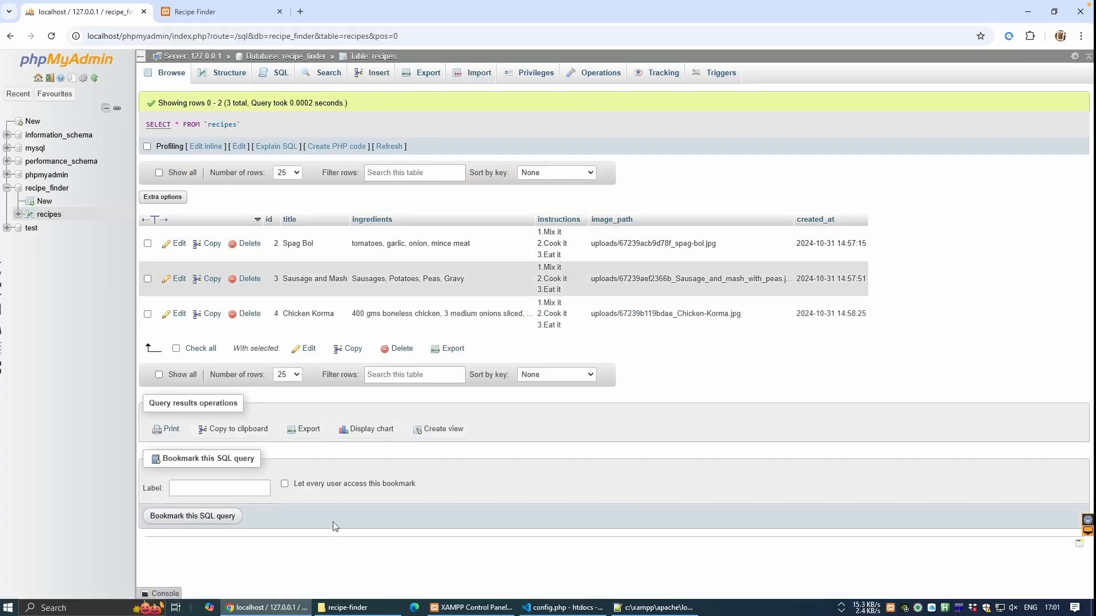
click(348, 608)
double_click(514, 114)
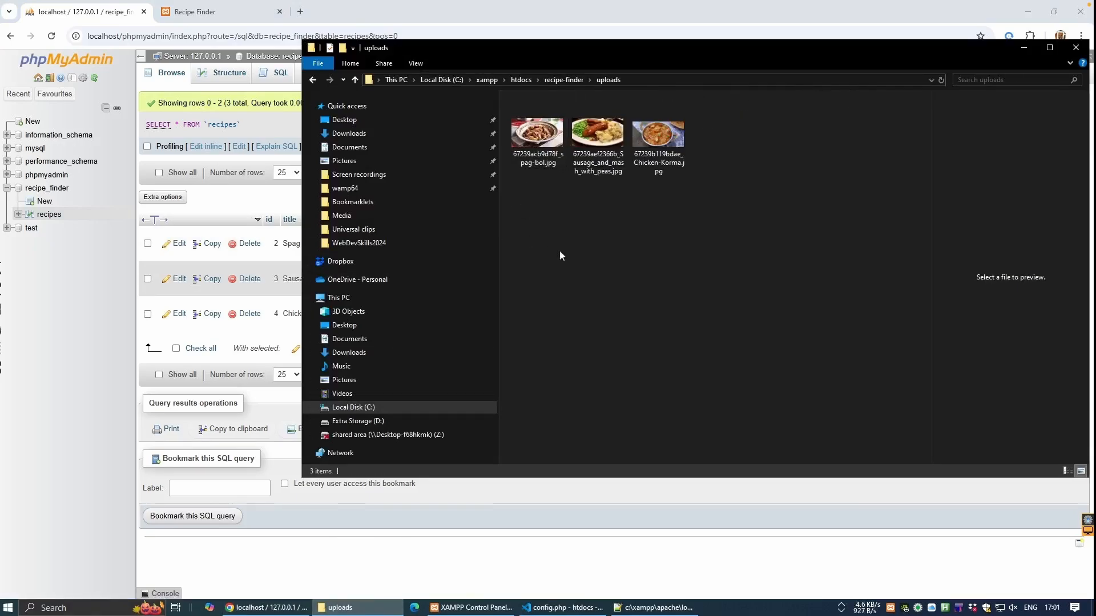
drag(536, 48, 471, 310)
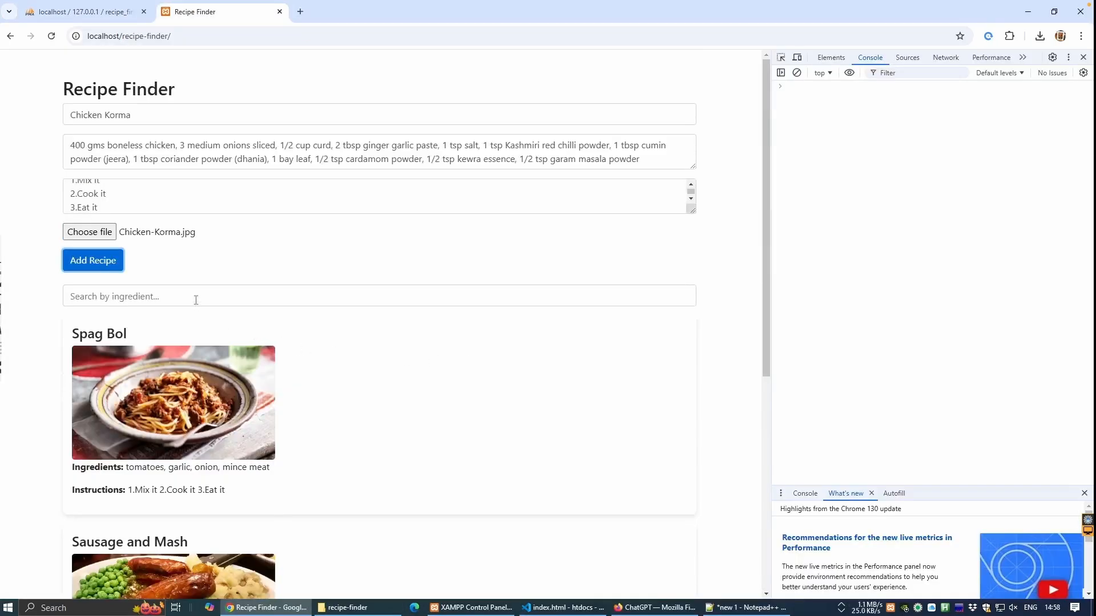
Search ingredients for 'onio' and scroll to see only the Spag Bol and Chicken Korma cards.
click(195, 300)
text(on)
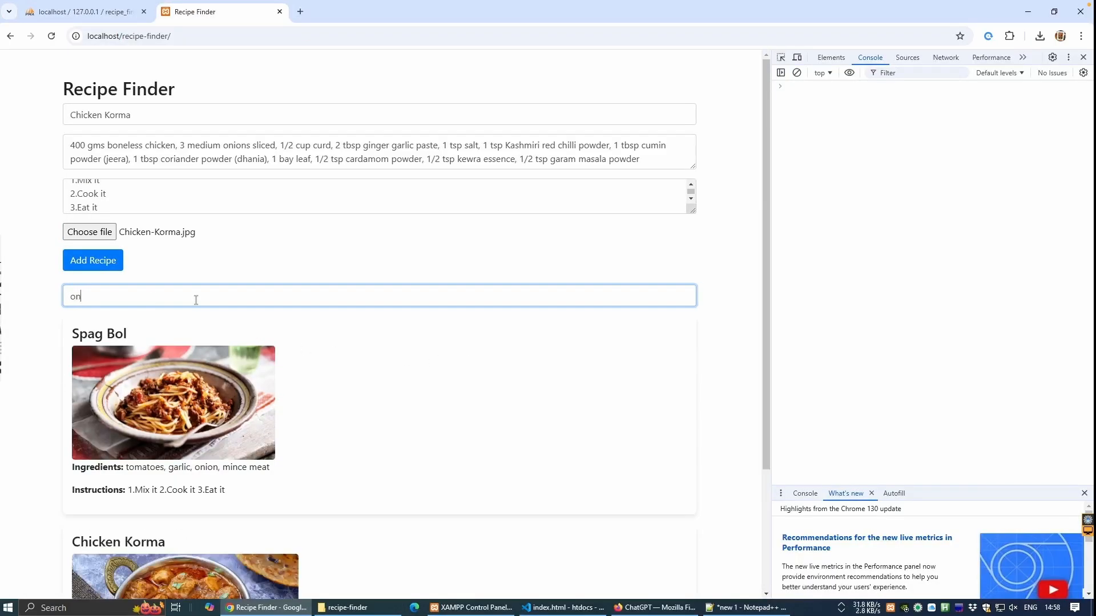
text(io)
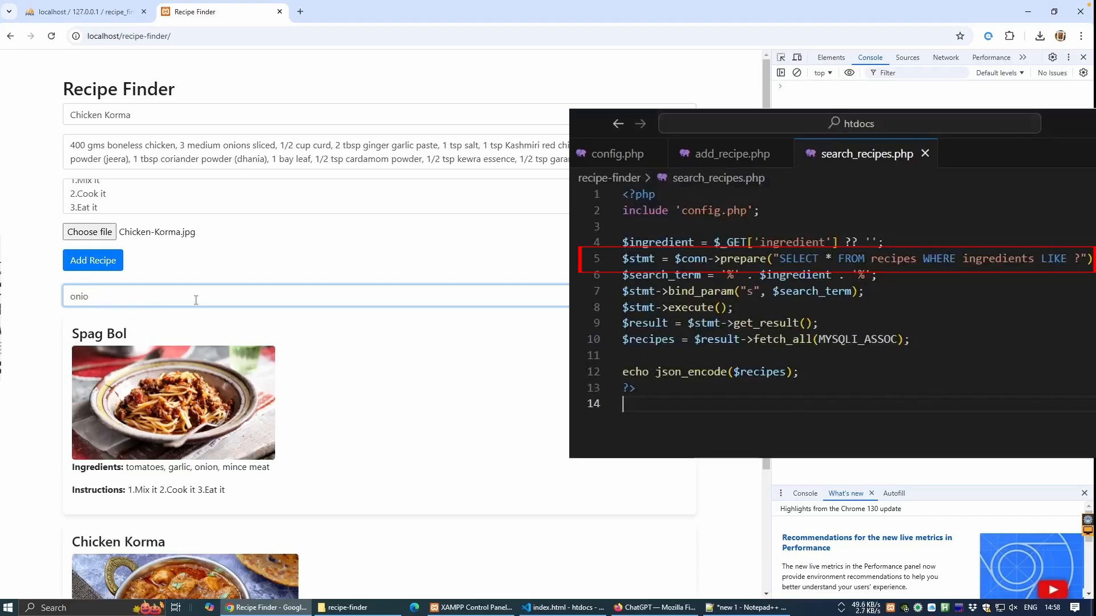
scroll(392, 412, down, 3)
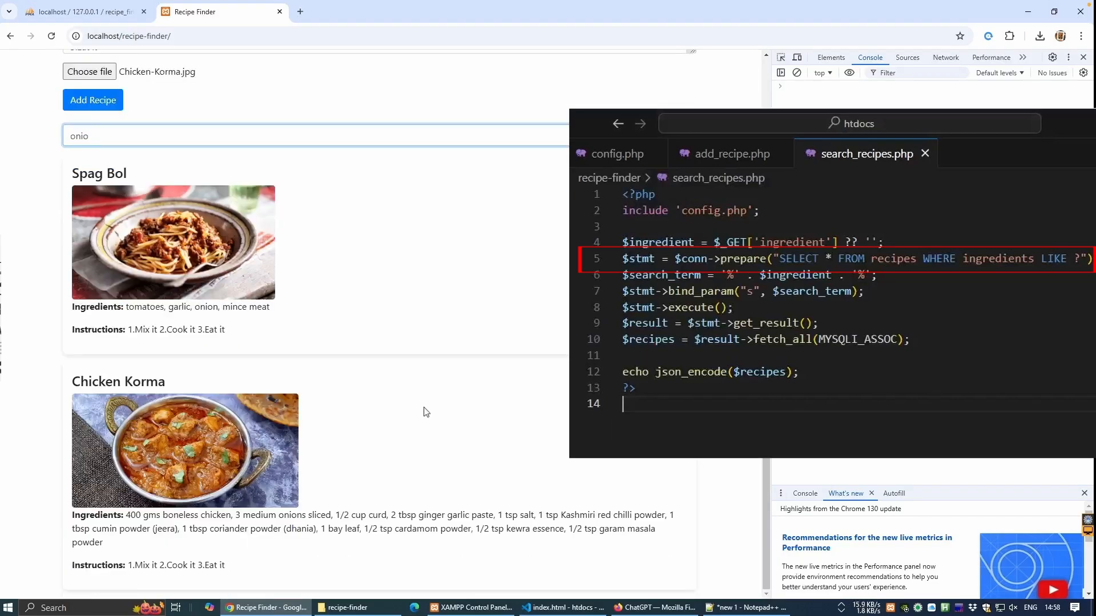